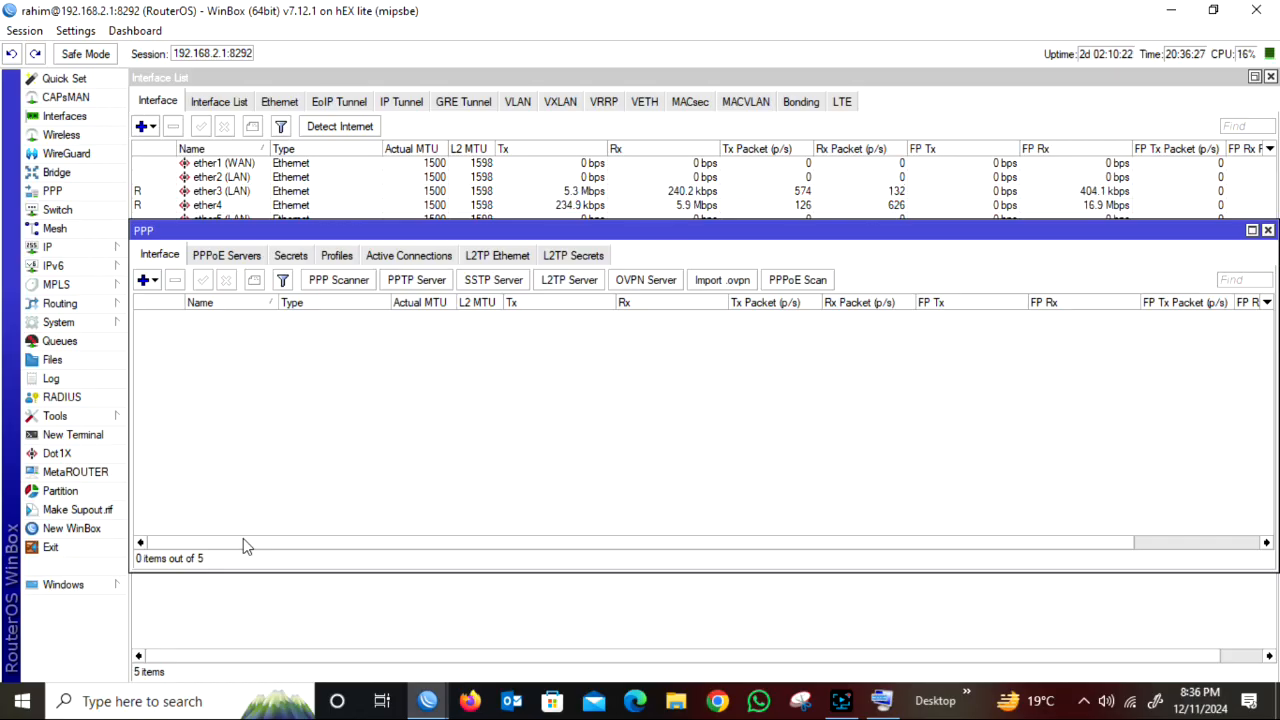
Add a PPTP Server Binding interface named VPN in the PPP settings.
{"action": "left_click", "coordinate": [1267, 230]}
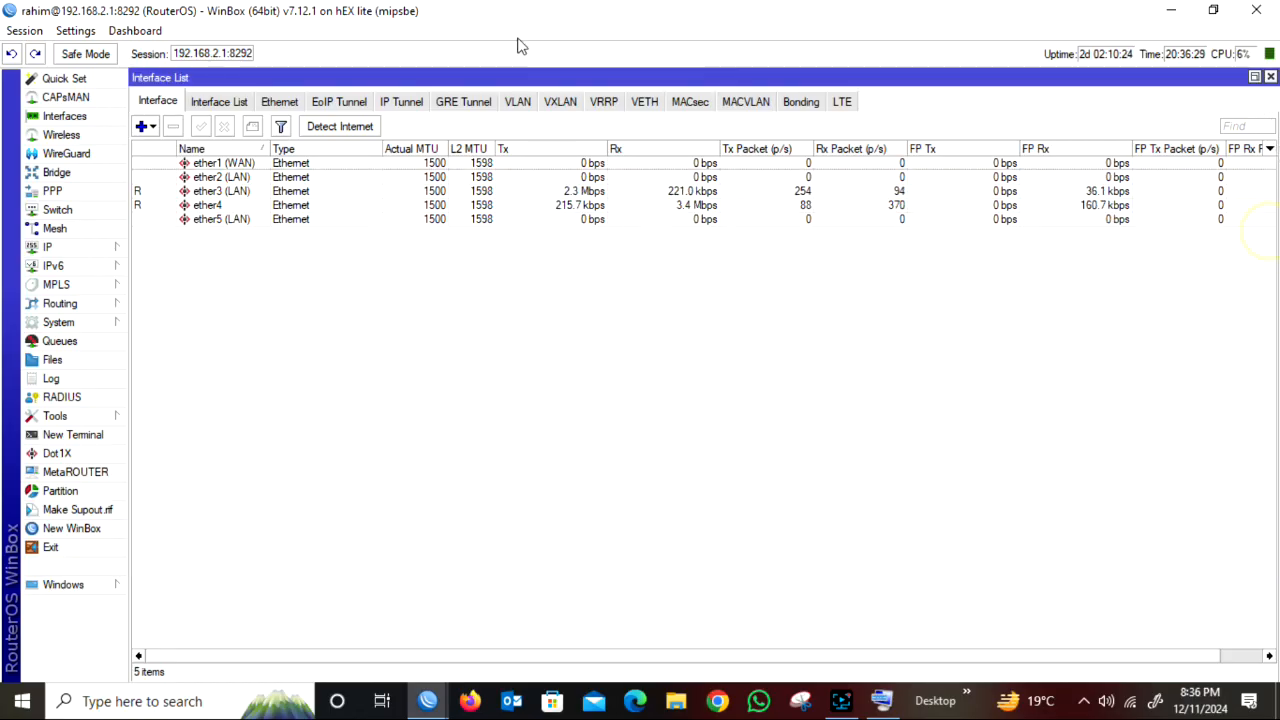
{"action": "left_click", "coordinate": [60, 193]}
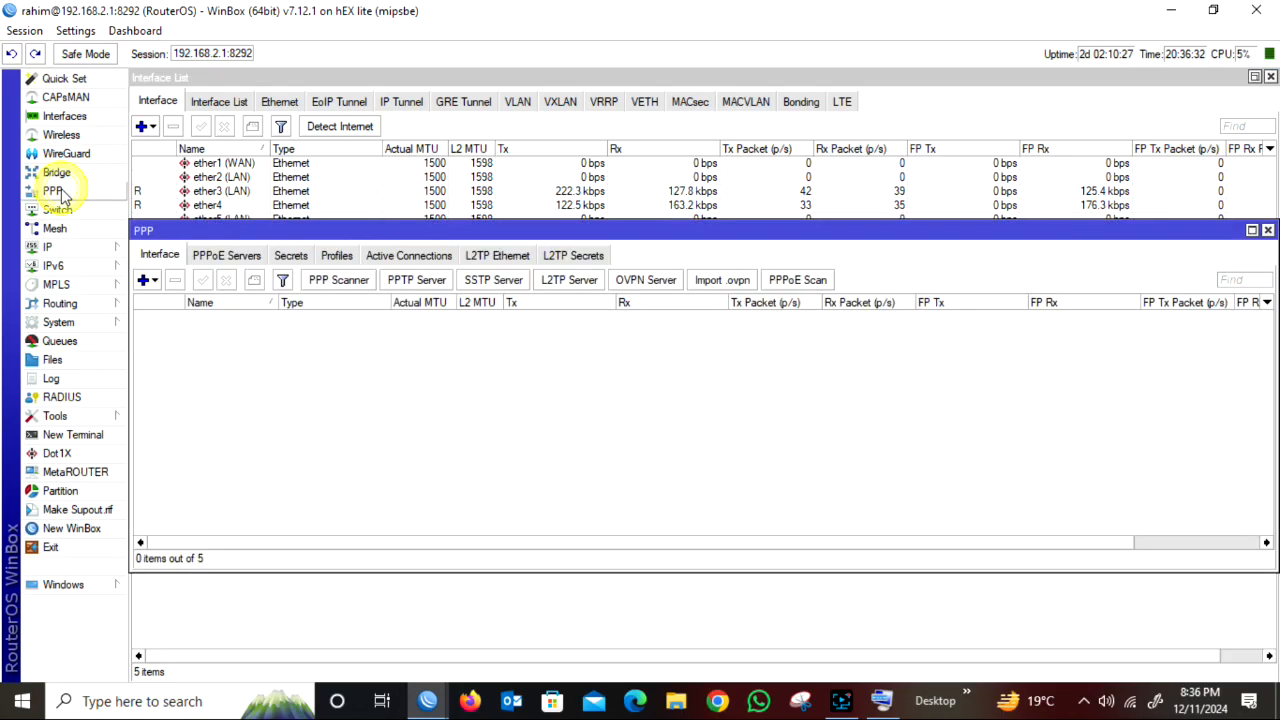
{"action": "left_click", "coordinate": [150, 282]}
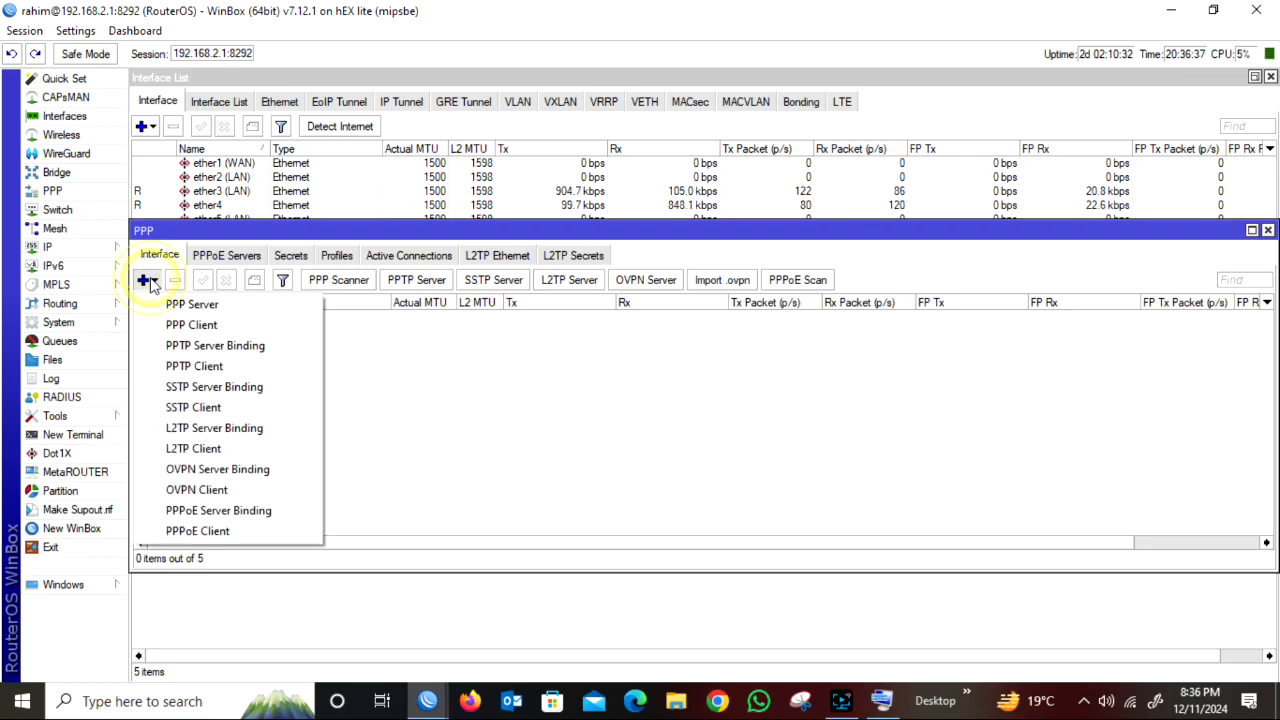
{"action": "left_click", "coordinate": [213, 348]}
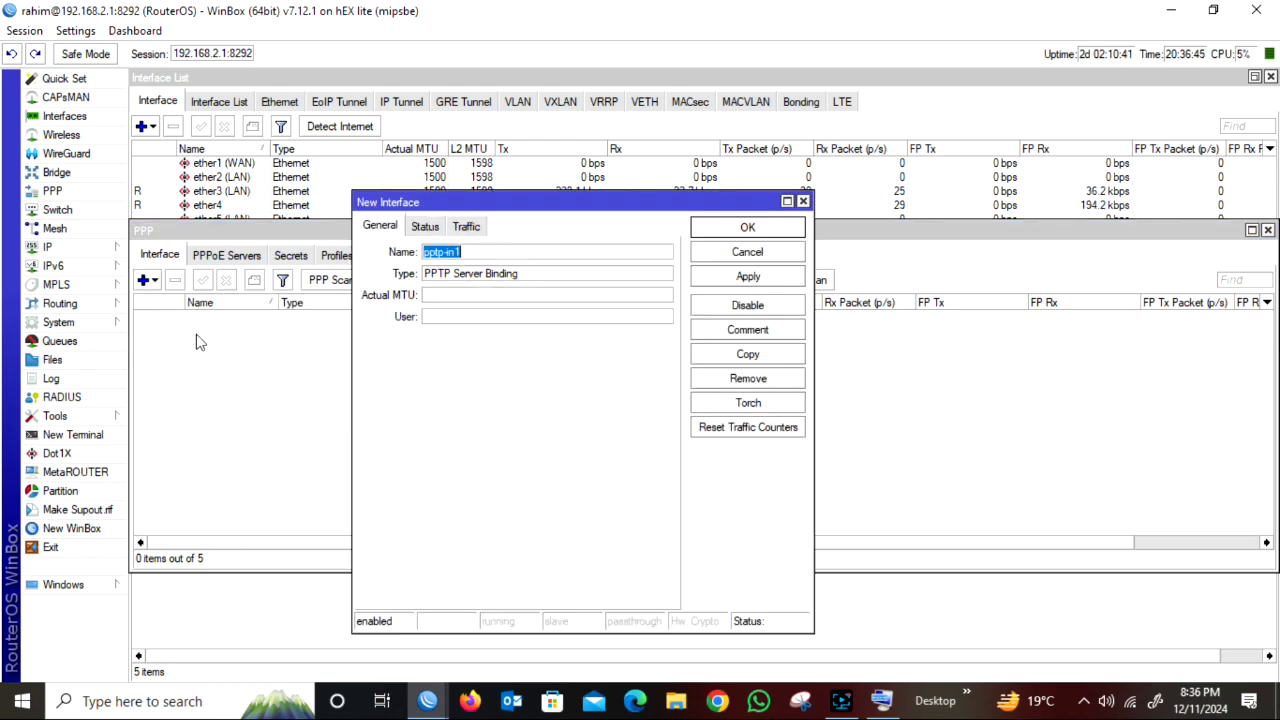
{"action": "key", "text": "BackSpace"}
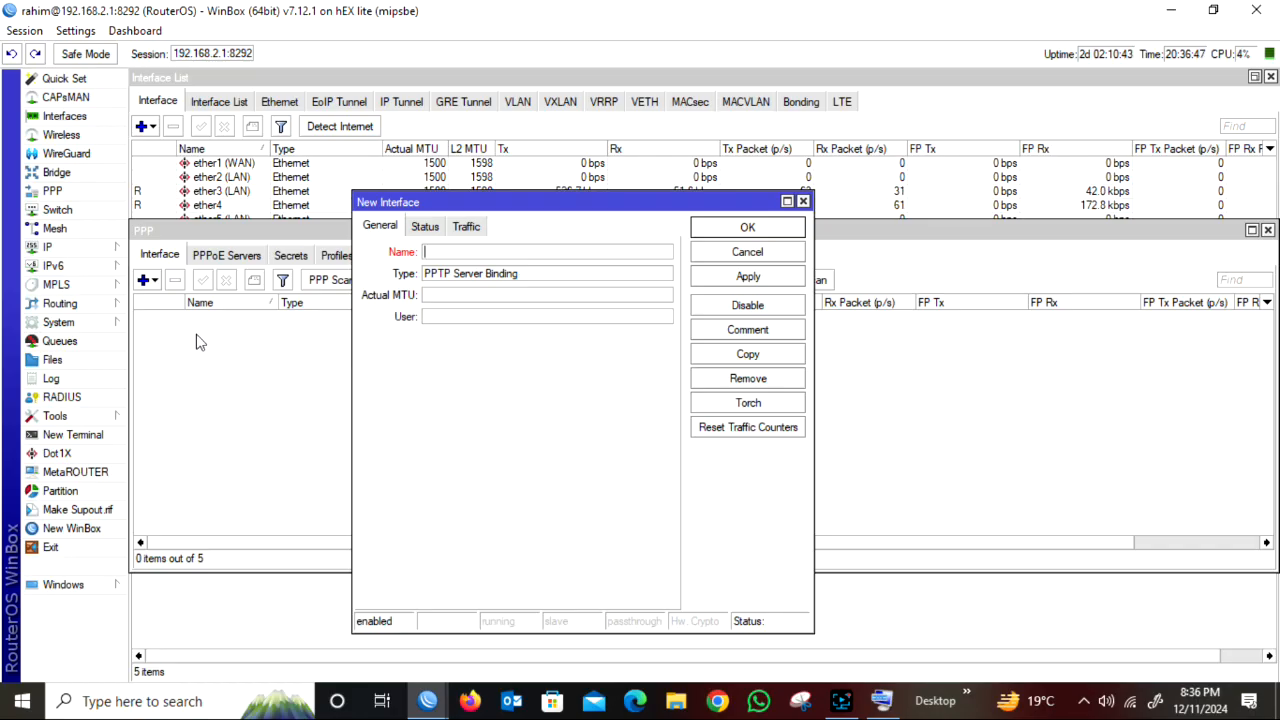
{"action": "type", "text": "VPN"}
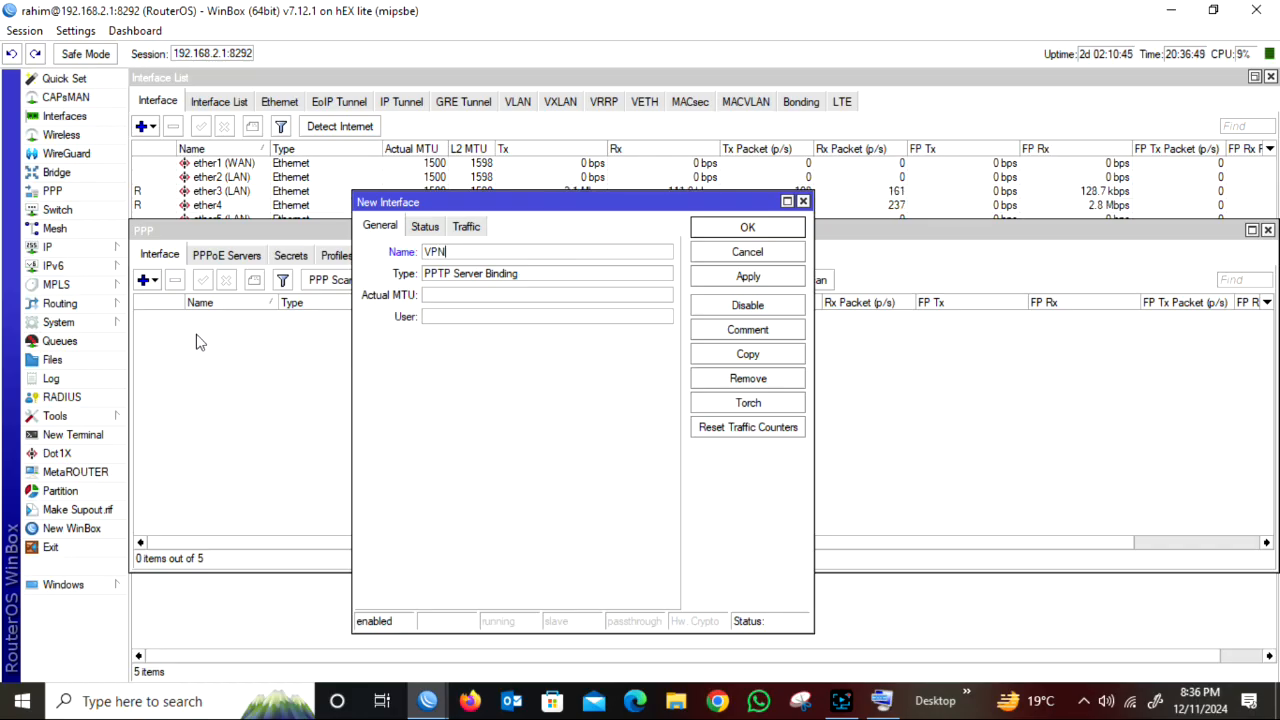
{"action": "left_click", "coordinate": [747, 277]}
{"action": "left_click", "coordinate": [747, 228]}
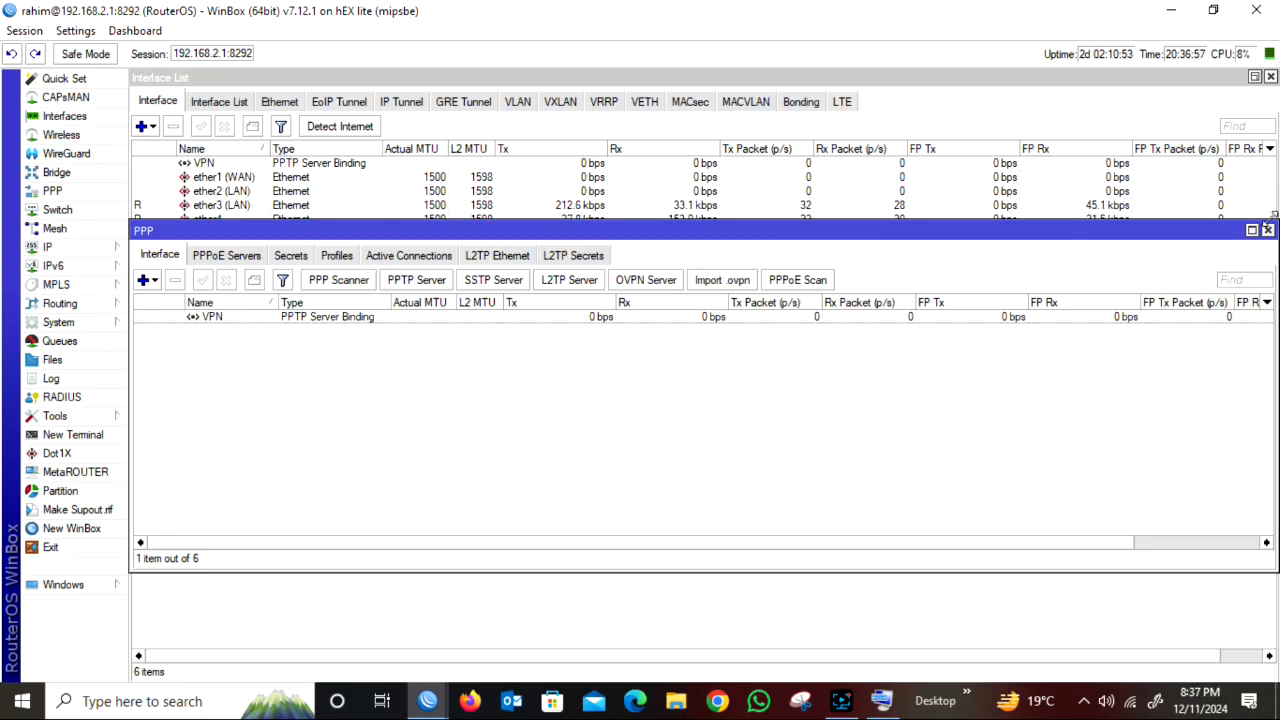
Start a new IP pool and name it AR IT.
{"action": "left_click", "coordinate": [108, 250]}
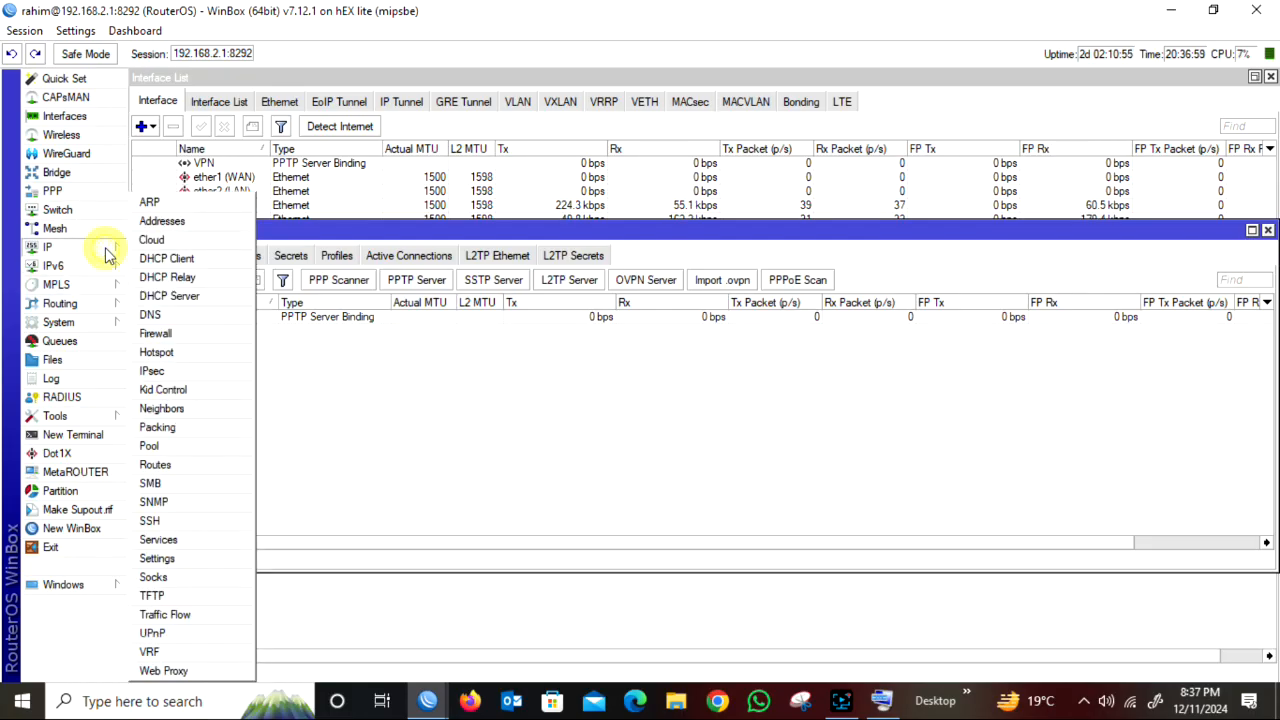
{"action": "left_click", "coordinate": [185, 448]}
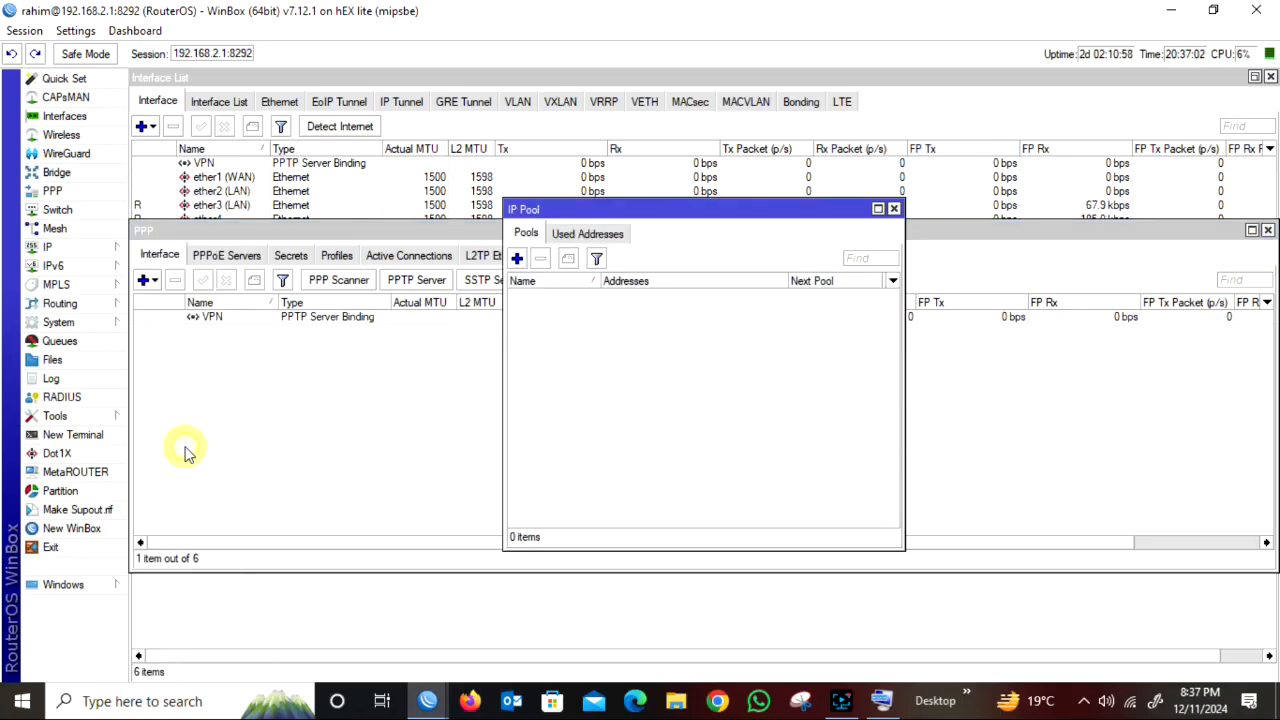
{"action": "left_click", "coordinate": [518, 259]}
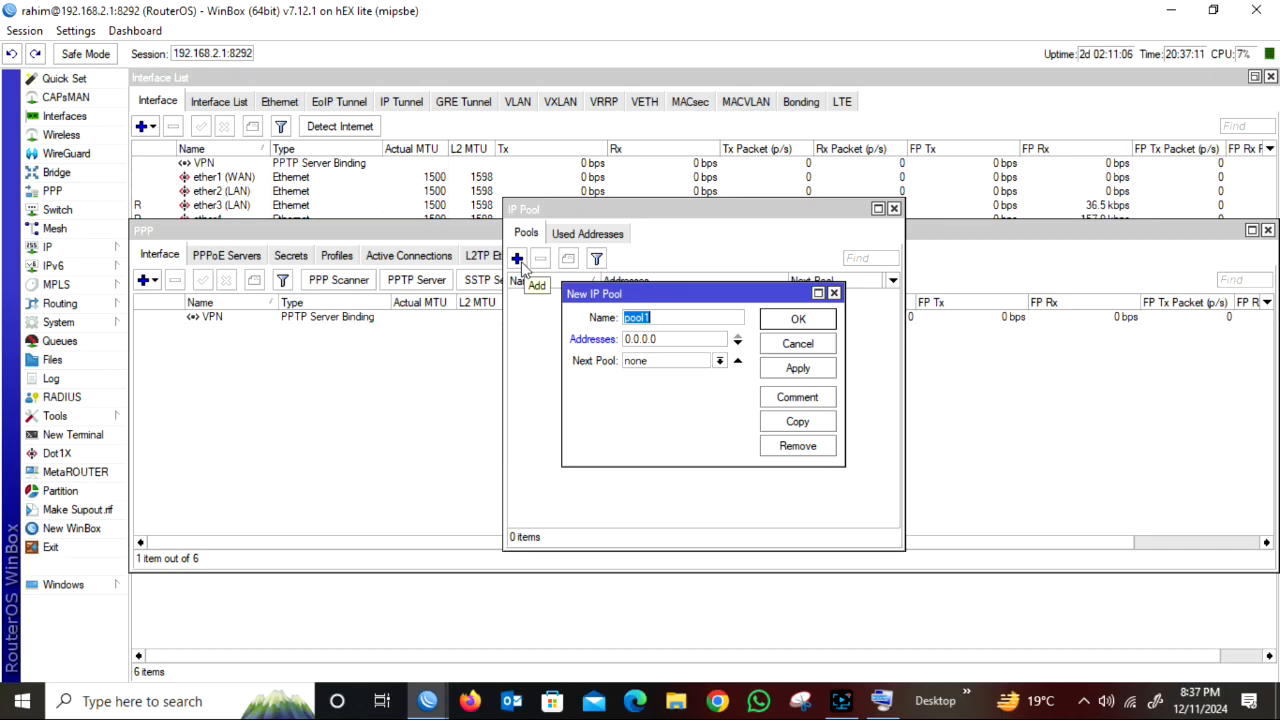
{"action": "type", "text": "AR IT"}
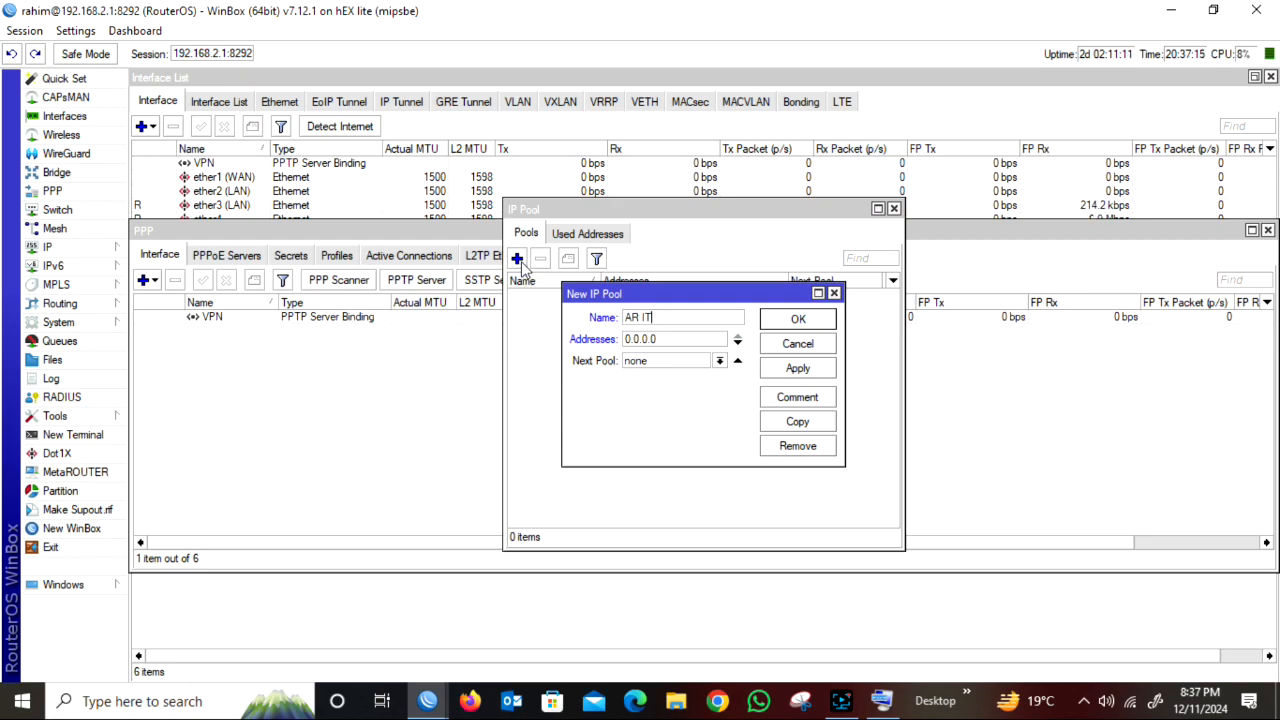
Set the pool's address range to 10.10.10.10-10.10.10.40, save it and close the IP pool list.
{"action": "double_click", "coordinate": [665, 340]}
{"action": "key", "text": "BackSpace"}
{"action": "type", "text": "10.10.1"}
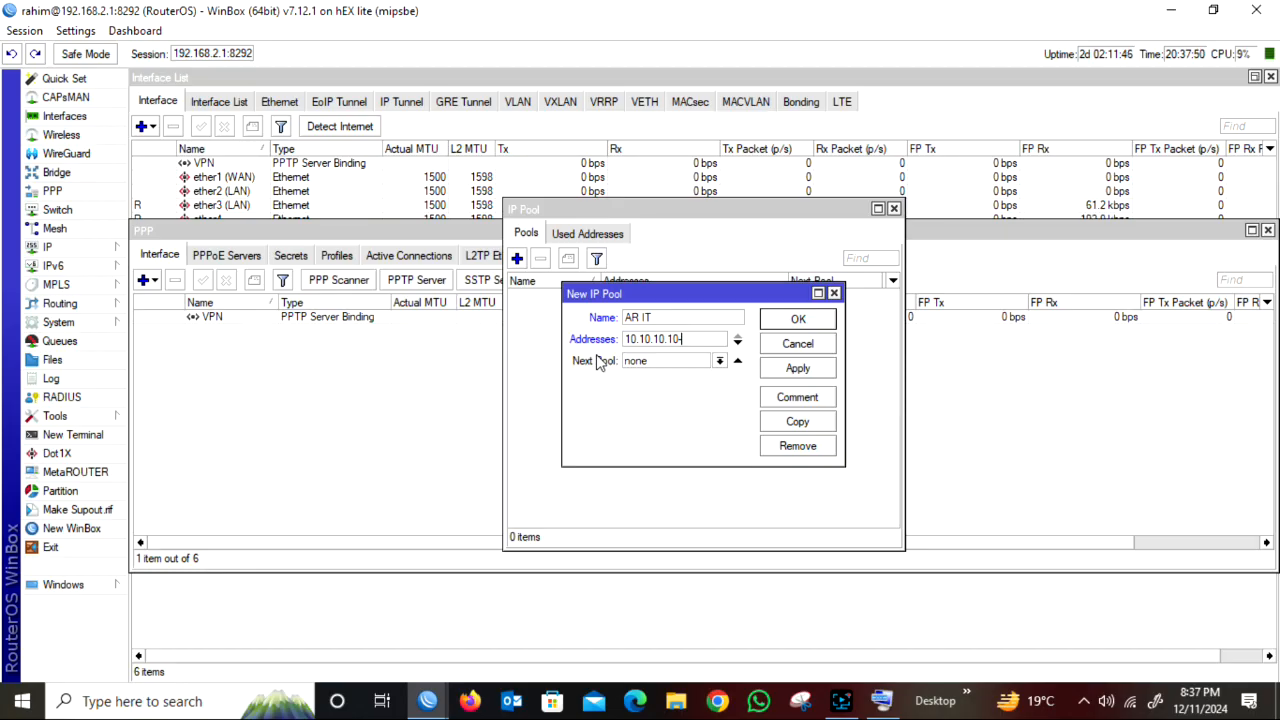
{"action": "type", "text": "-10.10.10.4"}
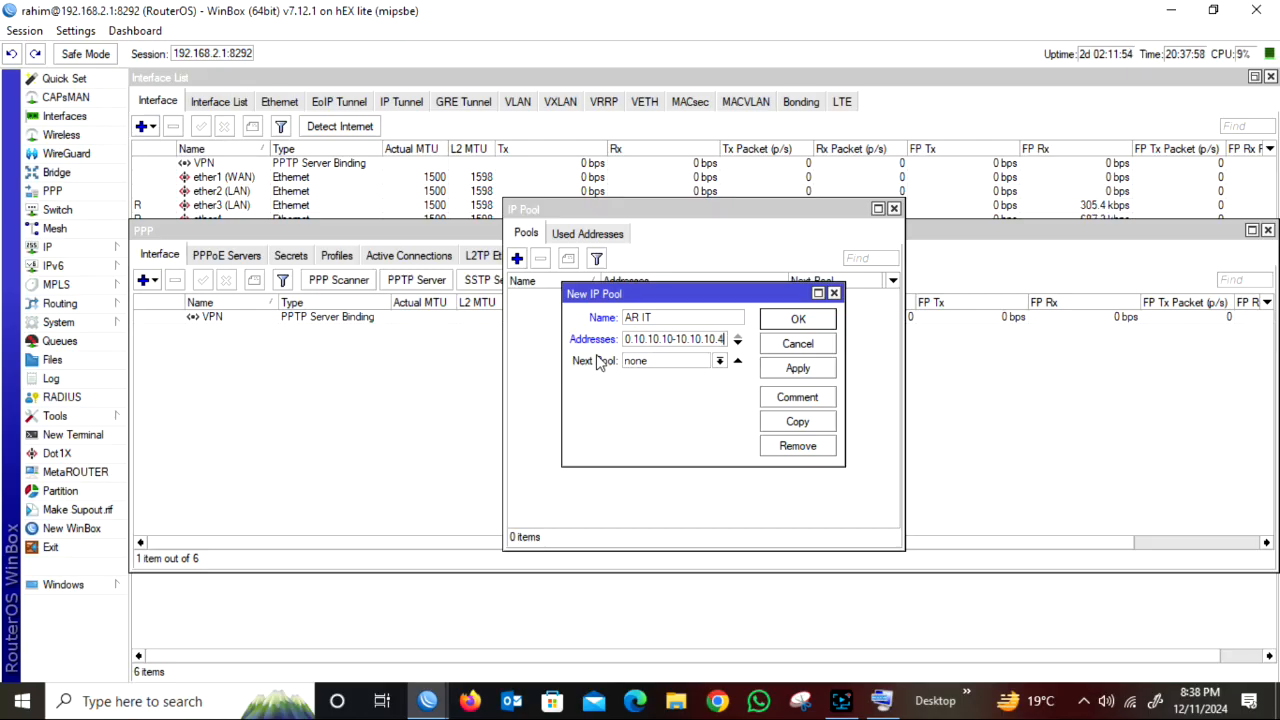
{"action": "type", "text": "0"}
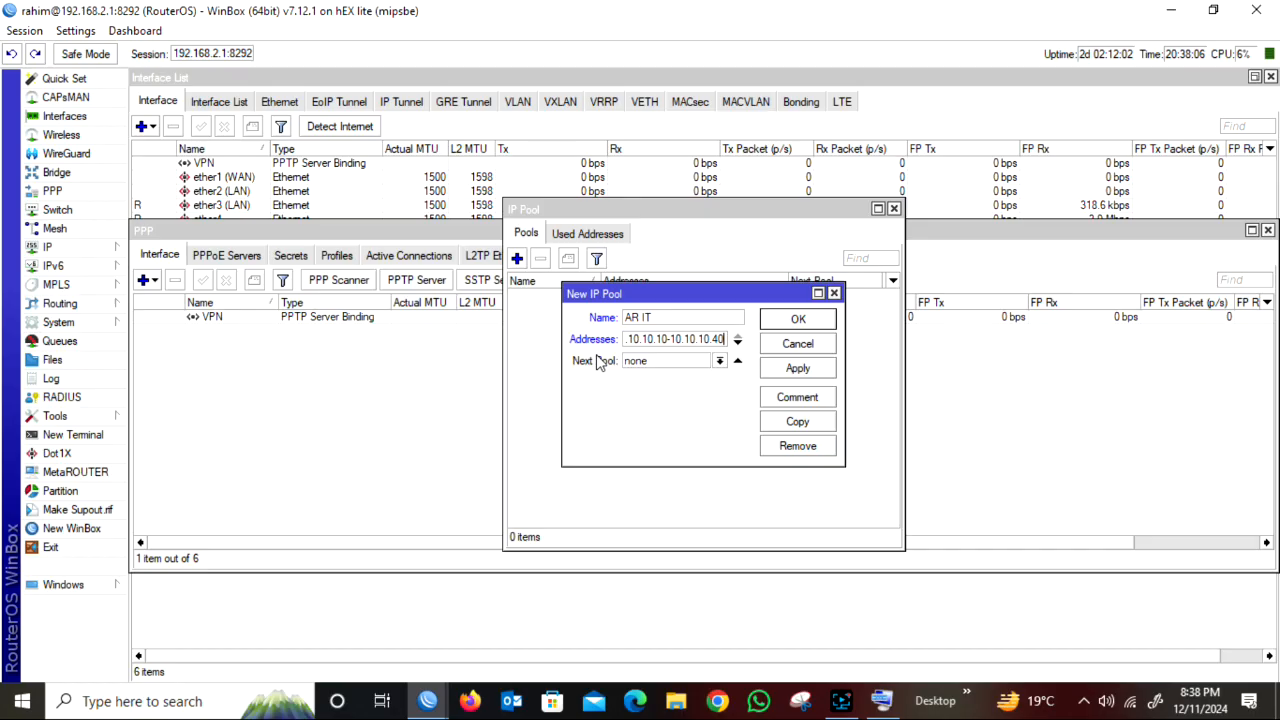
{"action": "left_click", "coordinate": [793, 372]}
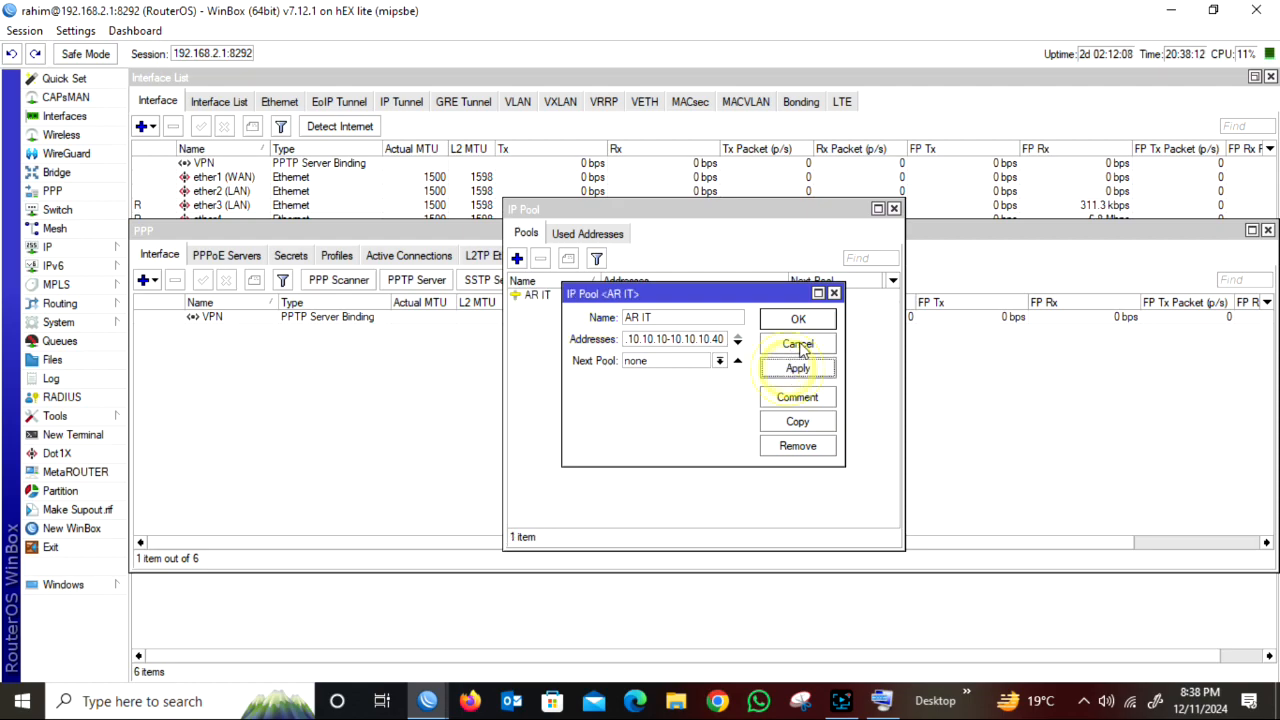
{"action": "left_click", "coordinate": [795, 318]}
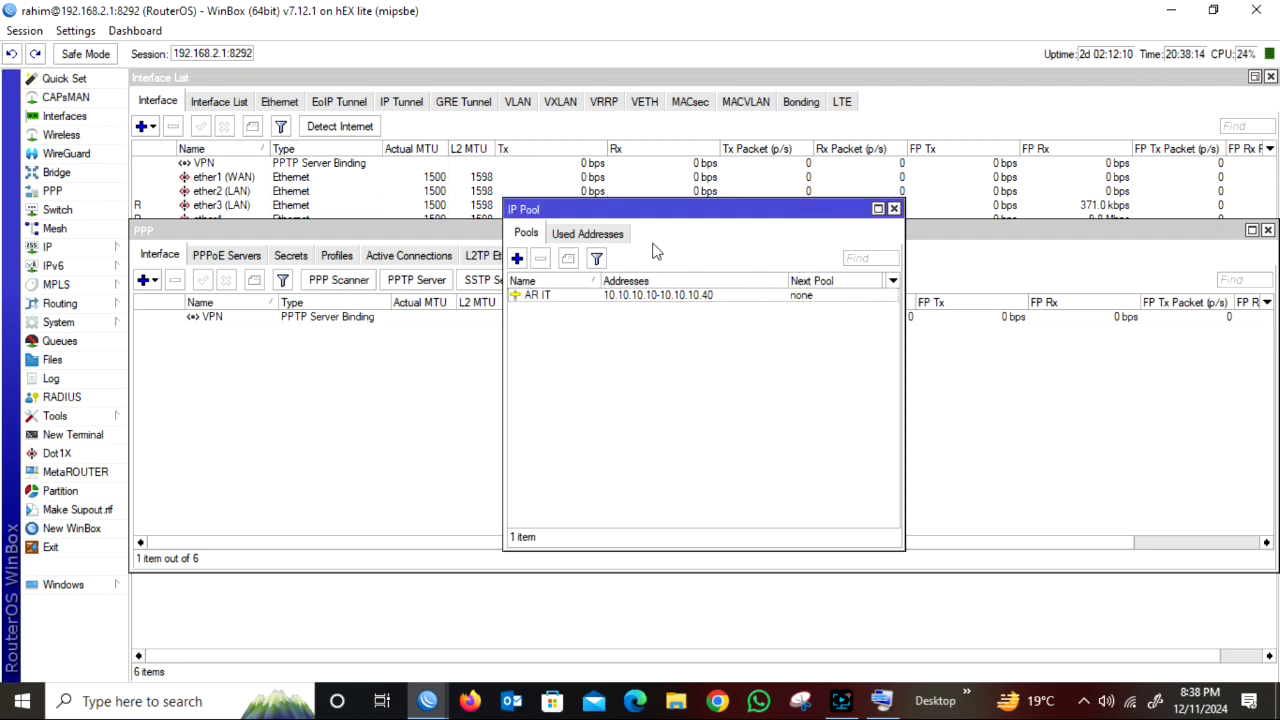
{"action": "left_click", "coordinate": [893, 208]}
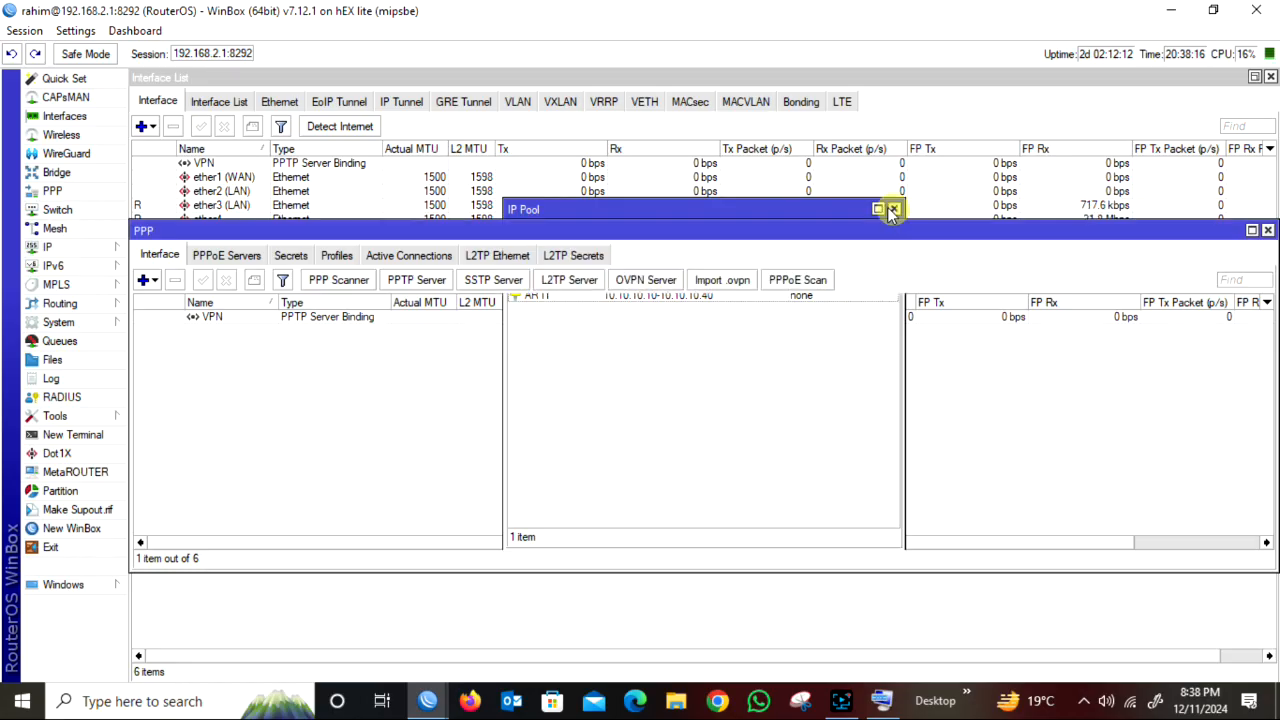
Start a new PPP profile and name it AR IT VPN.
{"action": "left_click", "coordinate": [338, 260]}
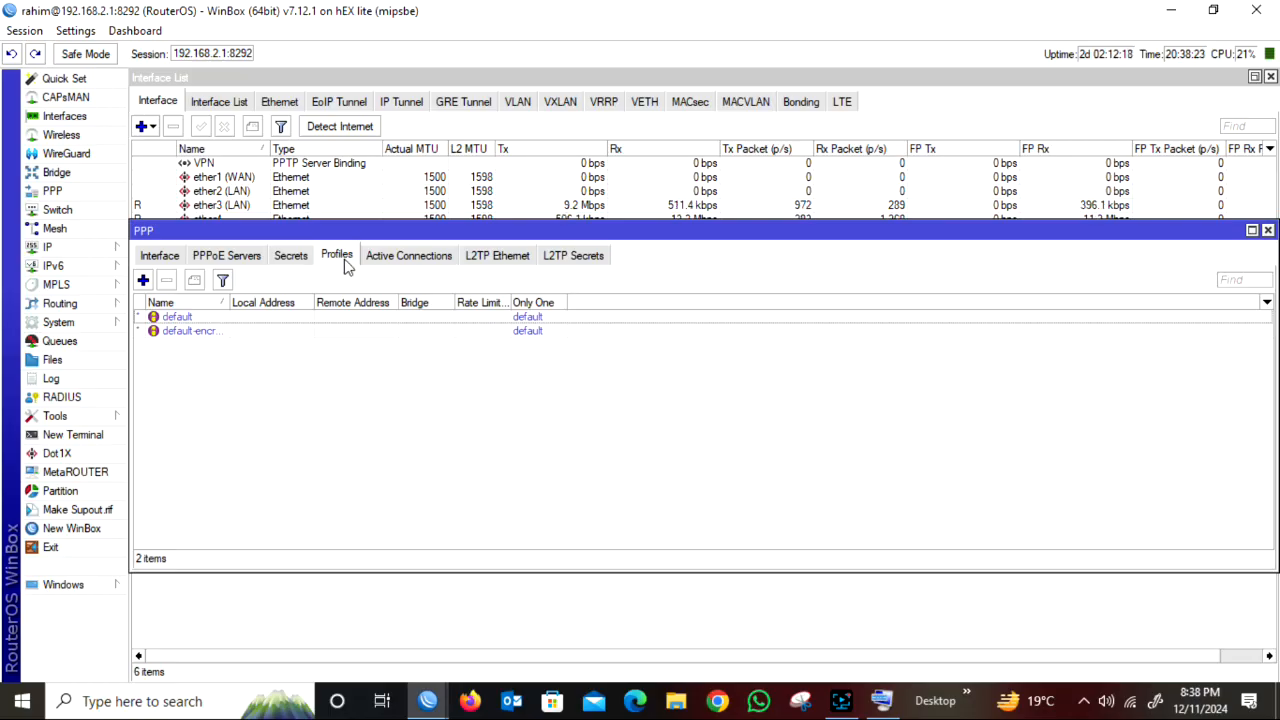
{"action": "left_click", "coordinate": [143, 280]}
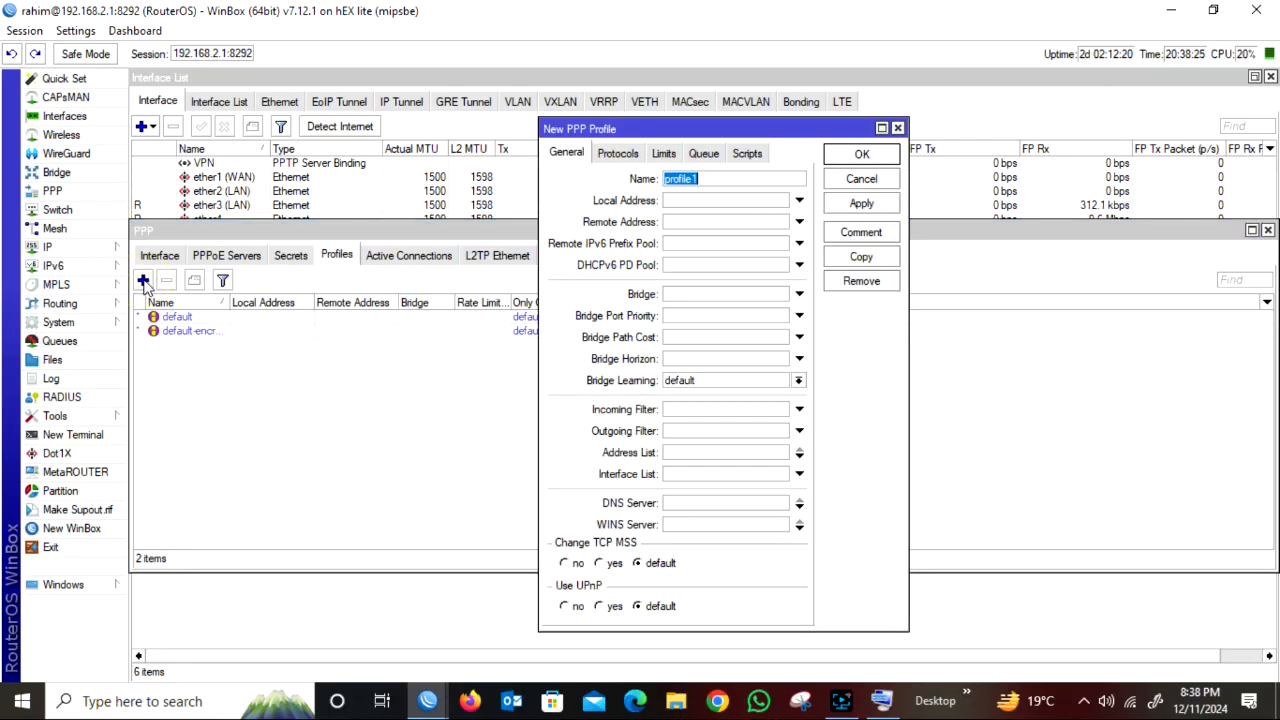
{"action": "left_click", "coordinate": [712, 178]}
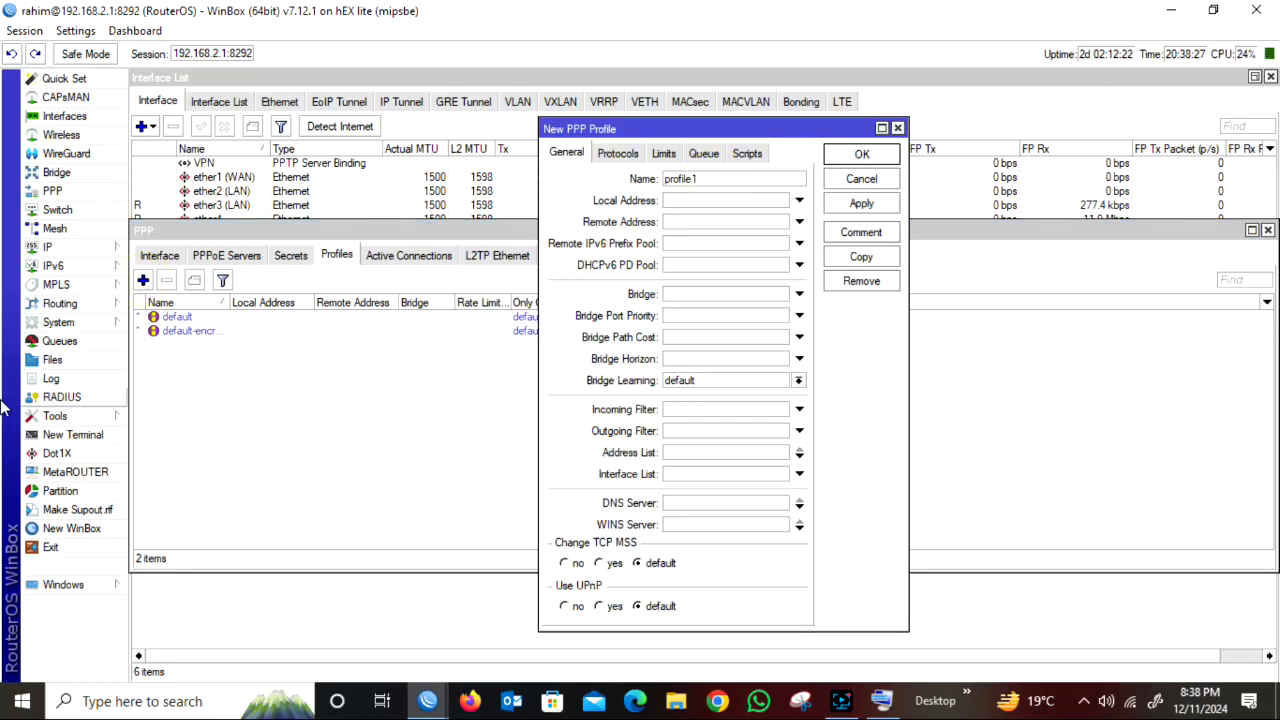
{"action": "key", "text": "BackSpace"}
{"action": "key", "text": "BackSpace"}
{"action": "key", "text": "BackSpace"}
{"action": "key", "text": "BackSpace"}
{"action": "key", "text": "BackSpace"}
{"action": "key", "text": "BackSpace"}
{"action": "key", "text": "BackSpace"}
{"action": "type", "text": "AR IT VPN"}
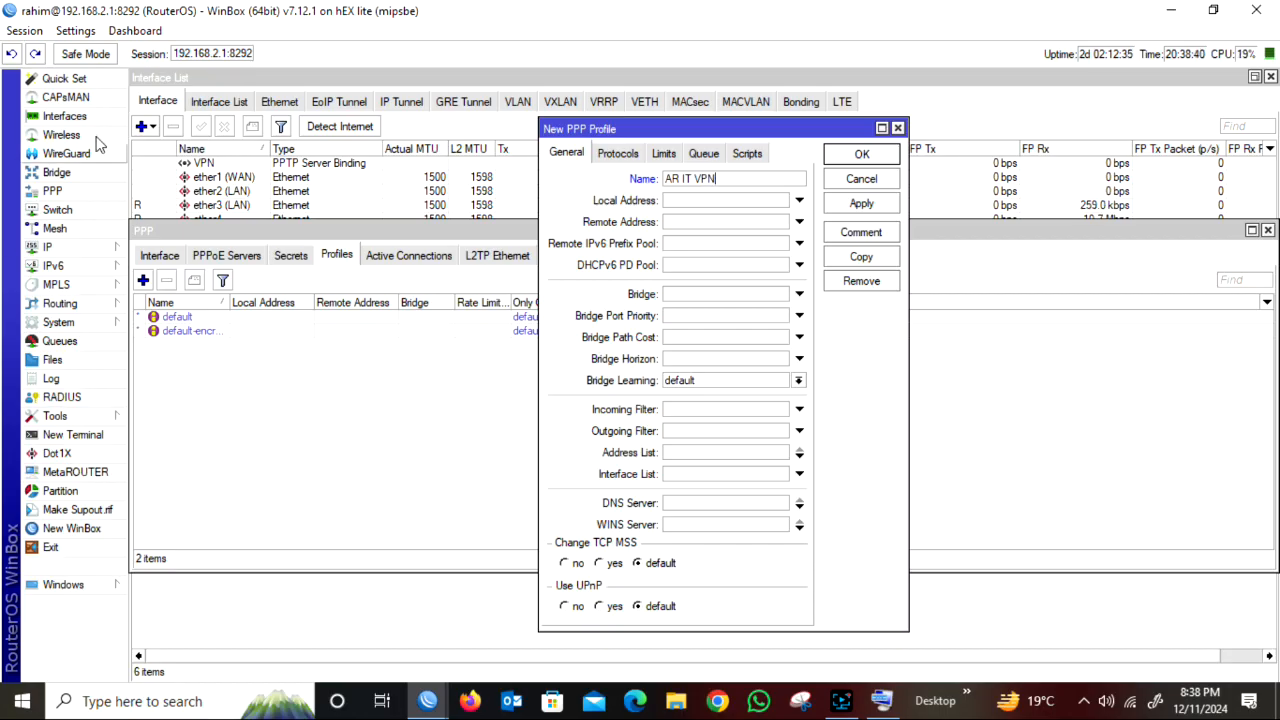
Set the profile's local address to 10.10.10.1 and its remote address to the AR IT pool, and save the profile.
{"action": "left_click", "coordinate": [700, 201]}
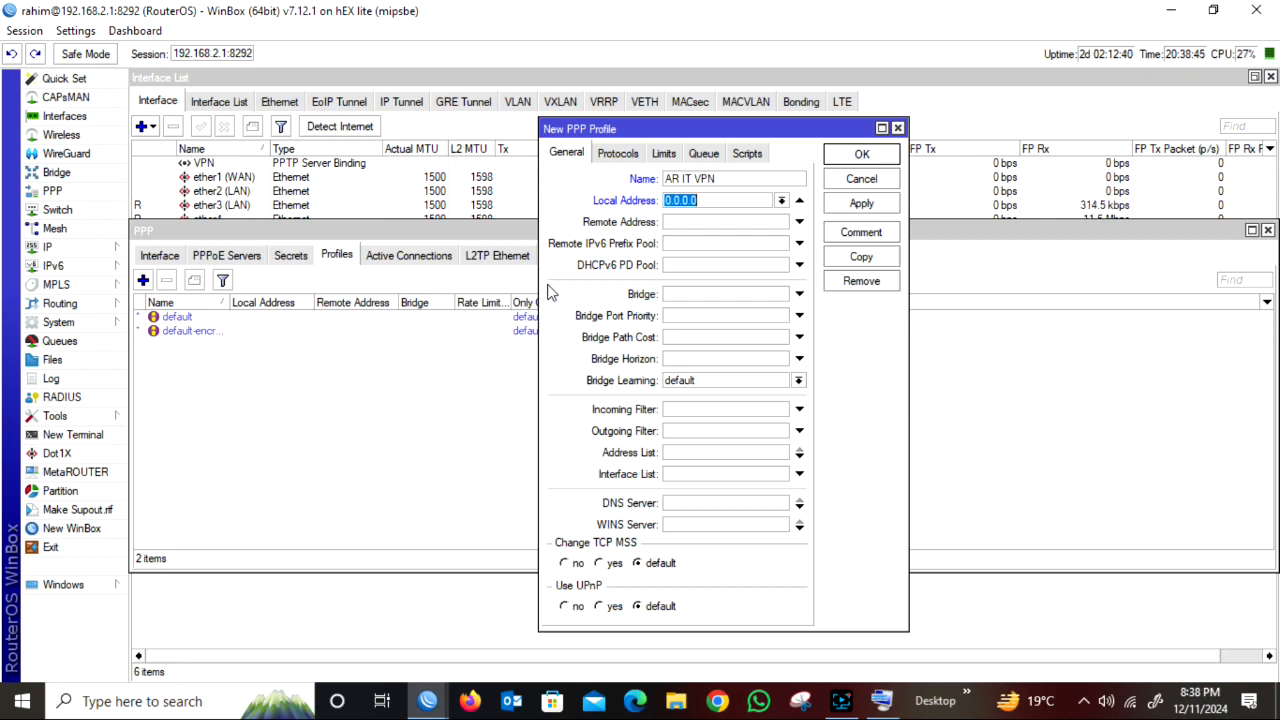
{"action": "type", "text": "10.10.10.1"}
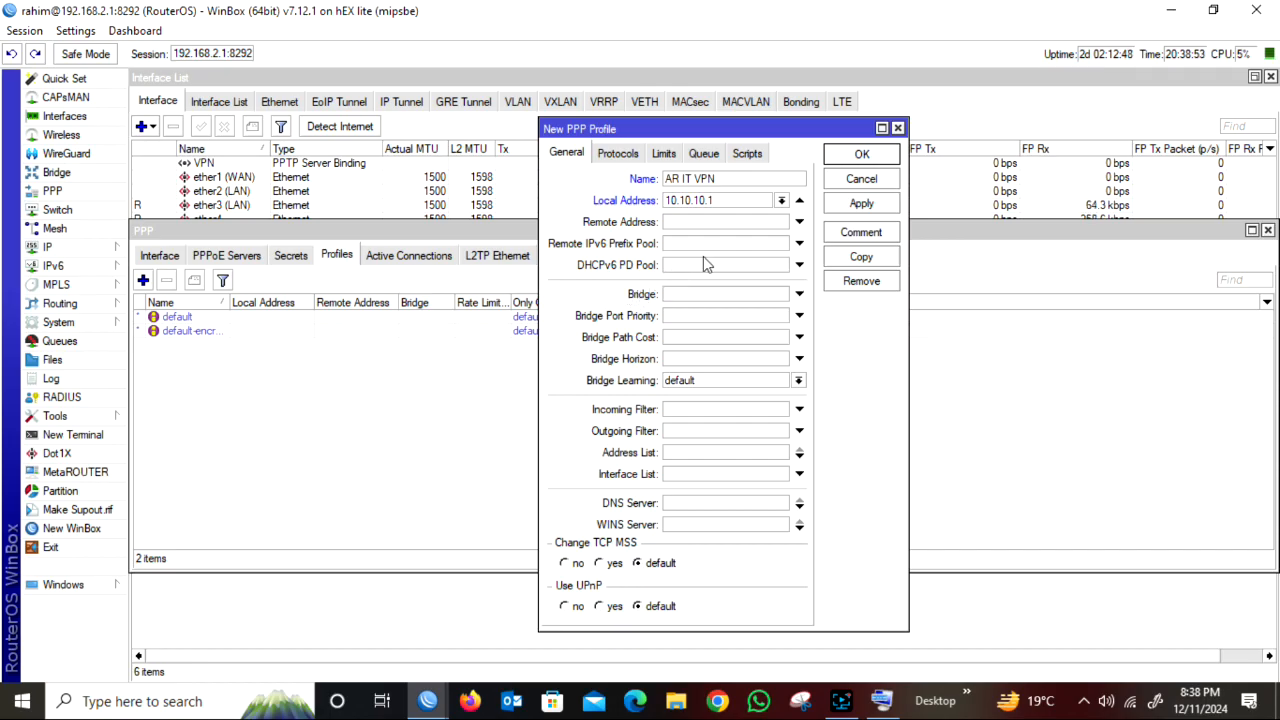
{"action": "left_click", "coordinate": [755, 224]}
{"action": "left_click", "coordinate": [781, 222]}
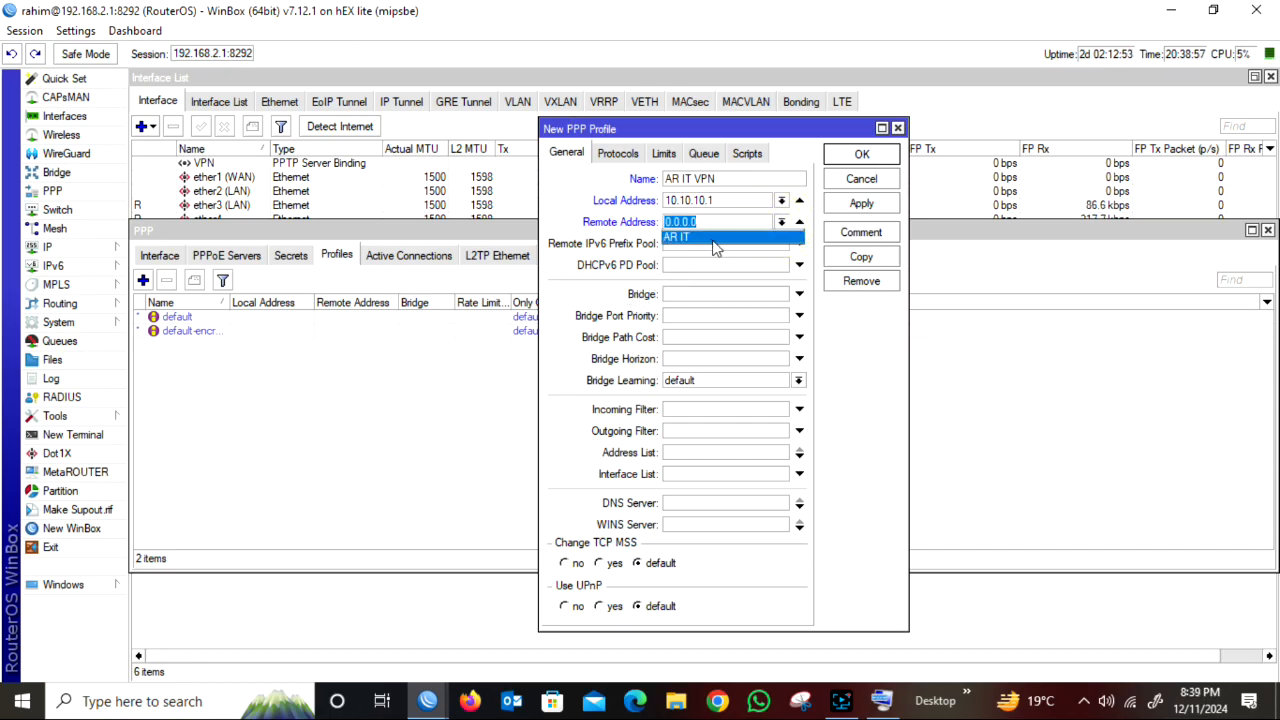
{"action": "left_click", "coordinate": [703, 241]}
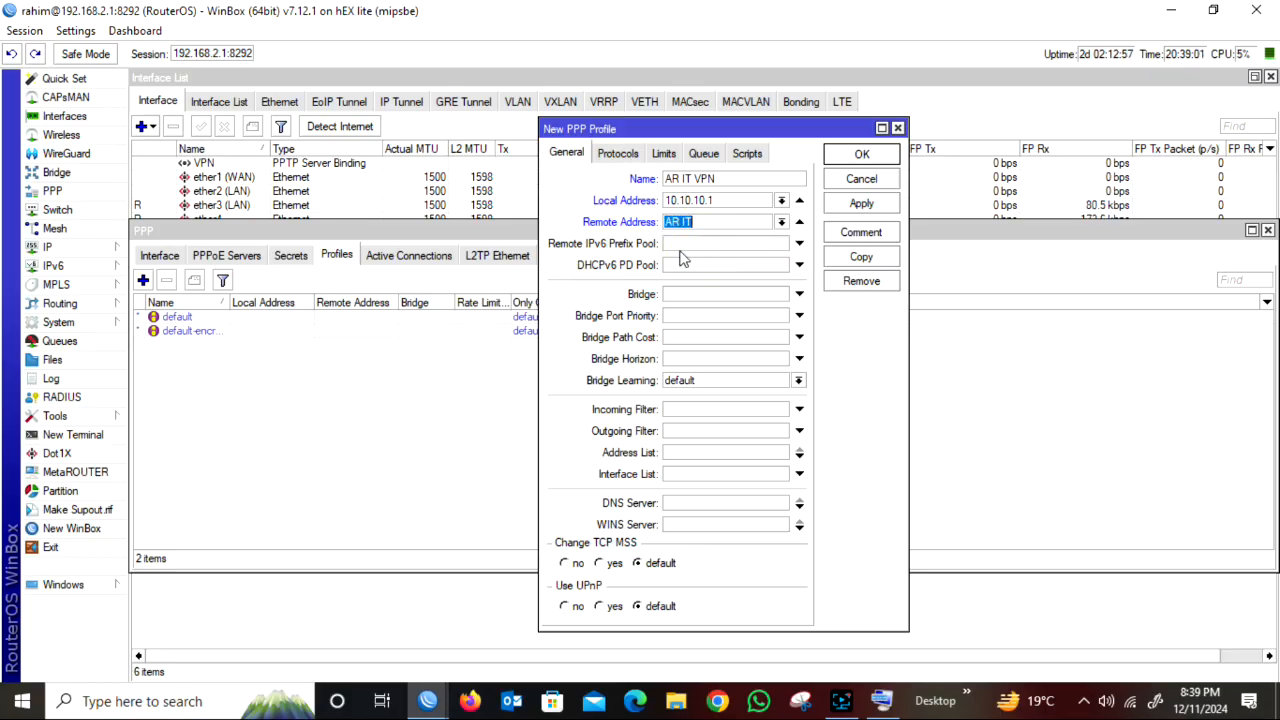
{"action": "left_click", "coordinate": [857, 203]}
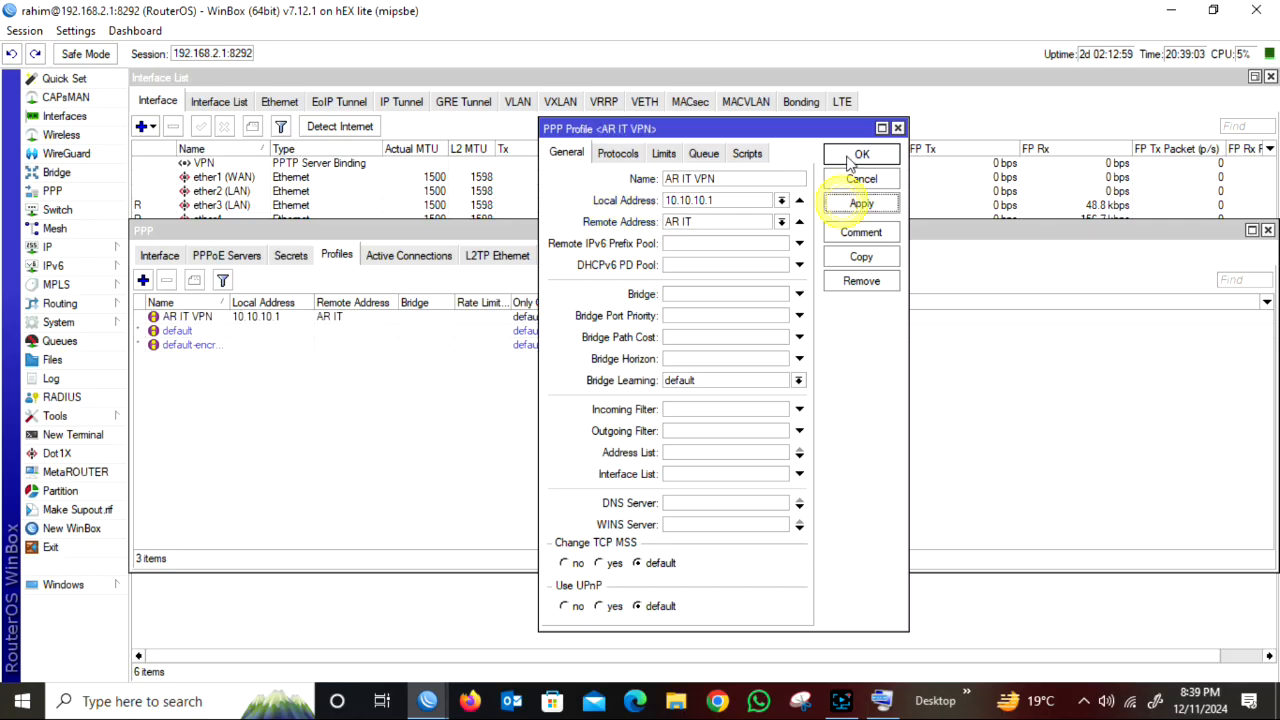
{"action": "left_click", "coordinate": [846, 158]}
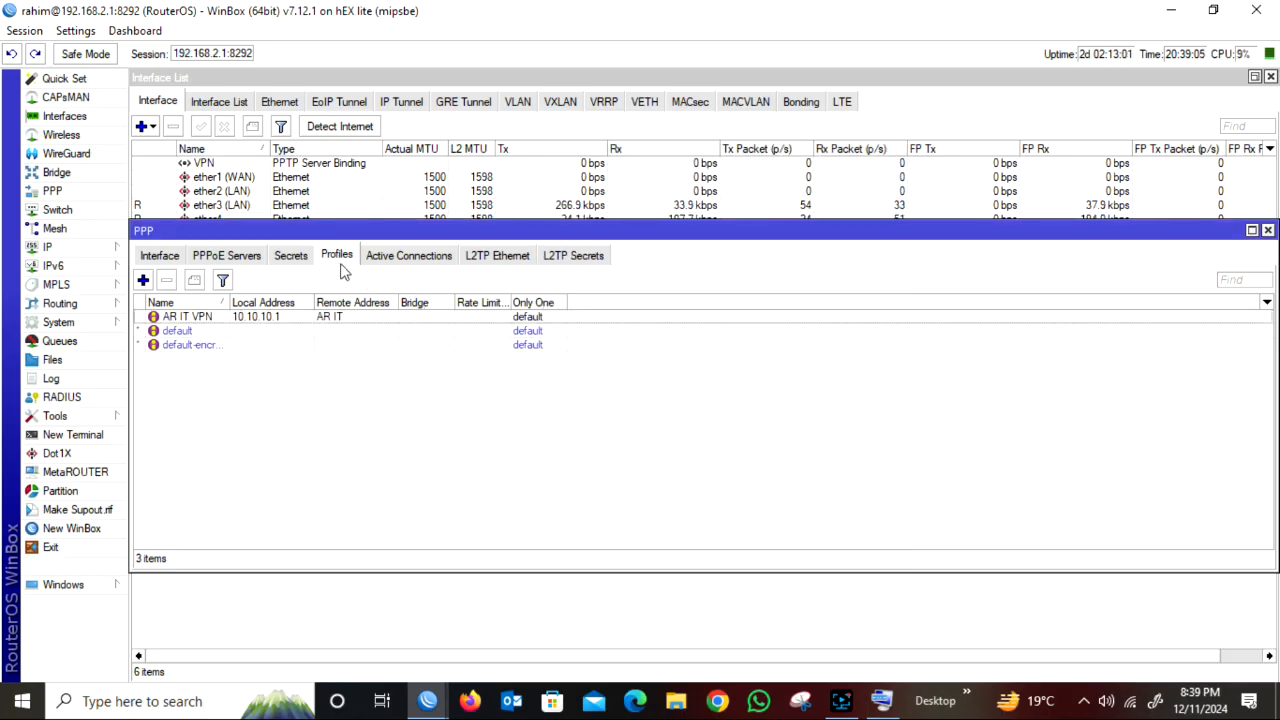
Start a new PPP secret named test and enter the account password.
{"action": "left_click", "coordinate": [289, 256]}
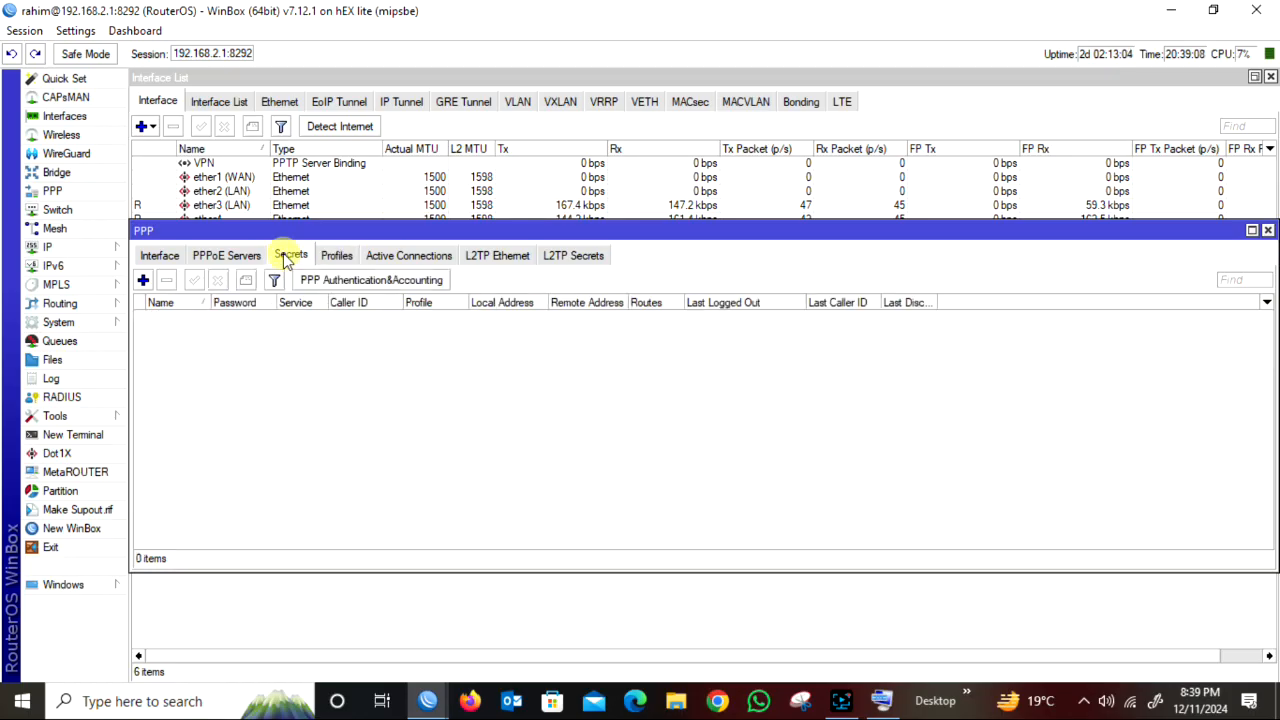
{"action": "left_click", "coordinate": [143, 280]}
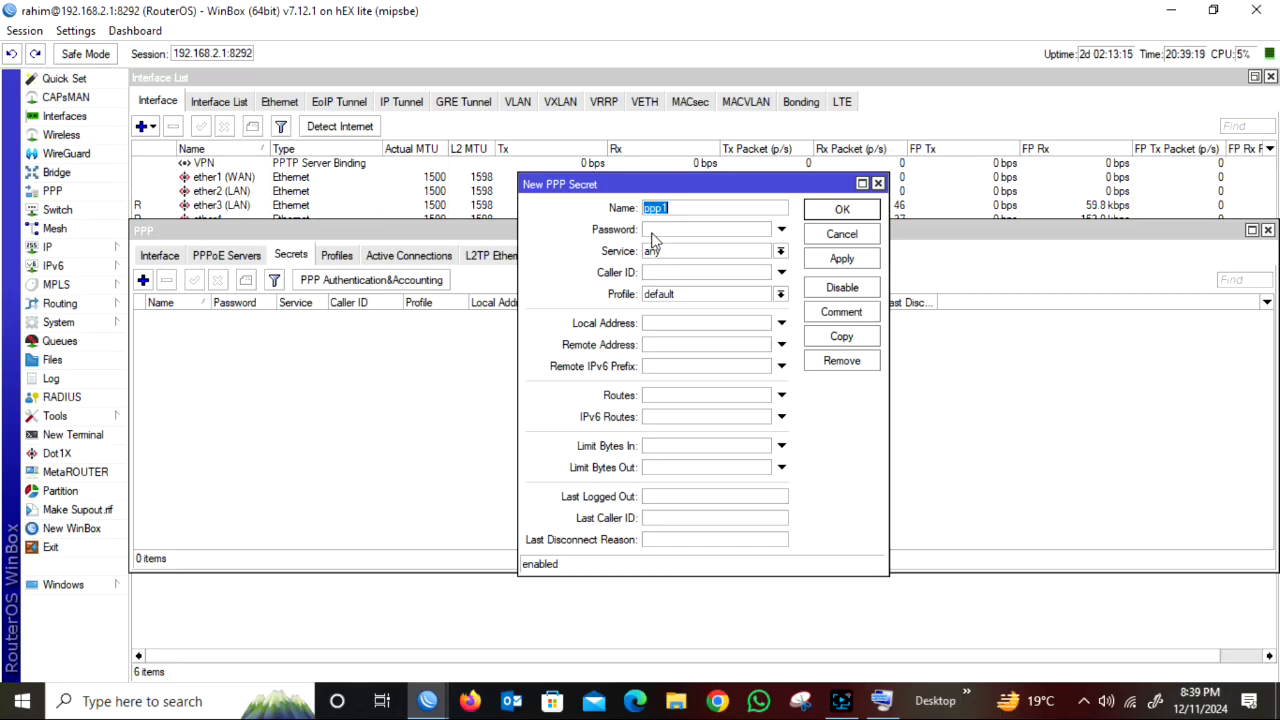
{"action": "type", "text": "TES"}
{"action": "key", "text": "BackSpace"}
{"action": "key", "text": "BackSpace"}
{"action": "key", "text": "BackSpace"}
{"action": "key", "text": "BackSpace"}
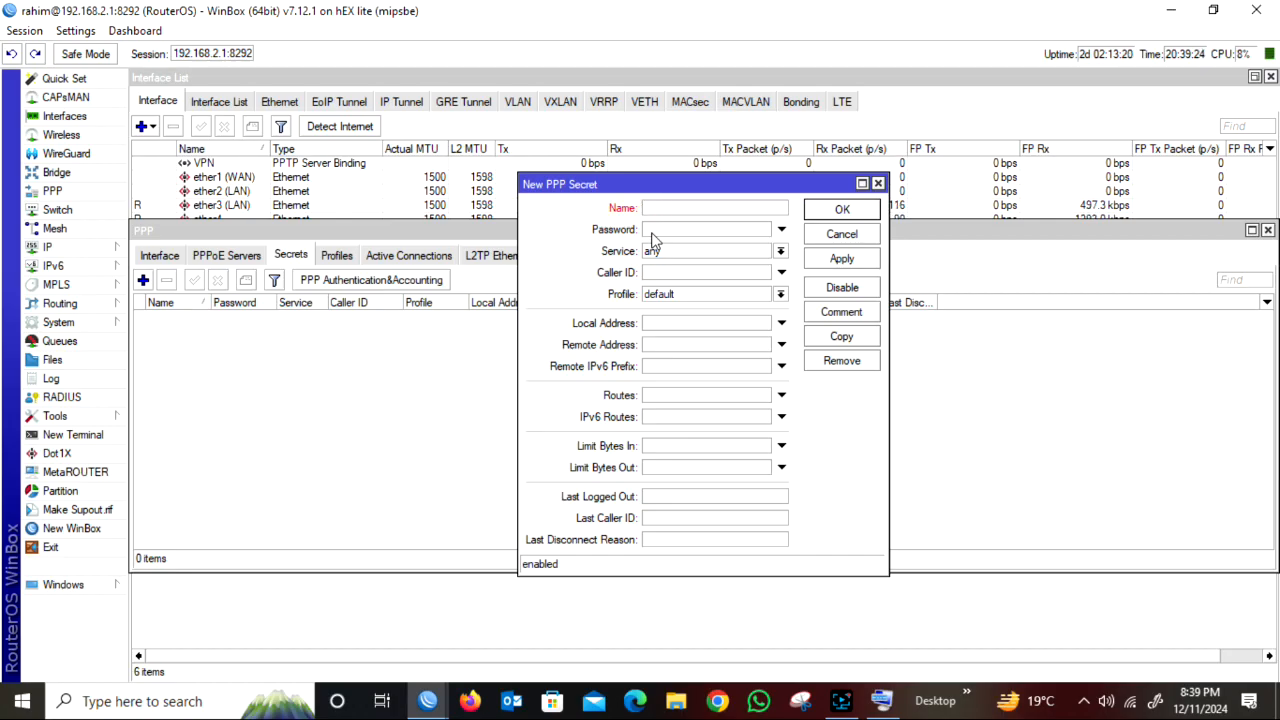
{"action": "type", "text": "test"}
{"action": "left_click", "coordinate": [675, 231]}
{"action": "type", "text": "****"}
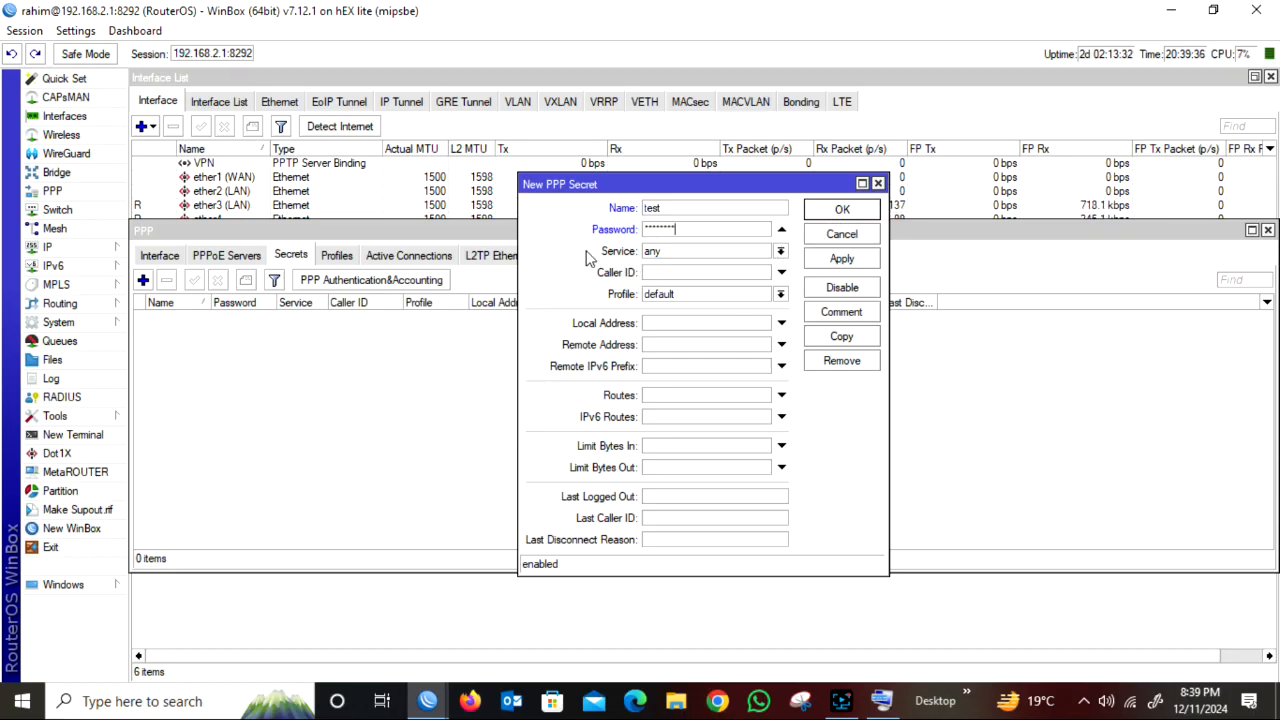
Set the secret's service to pptp and its profile to AR IT VPN, and save the secret.
{"action": "left_click", "coordinate": [780, 252]}
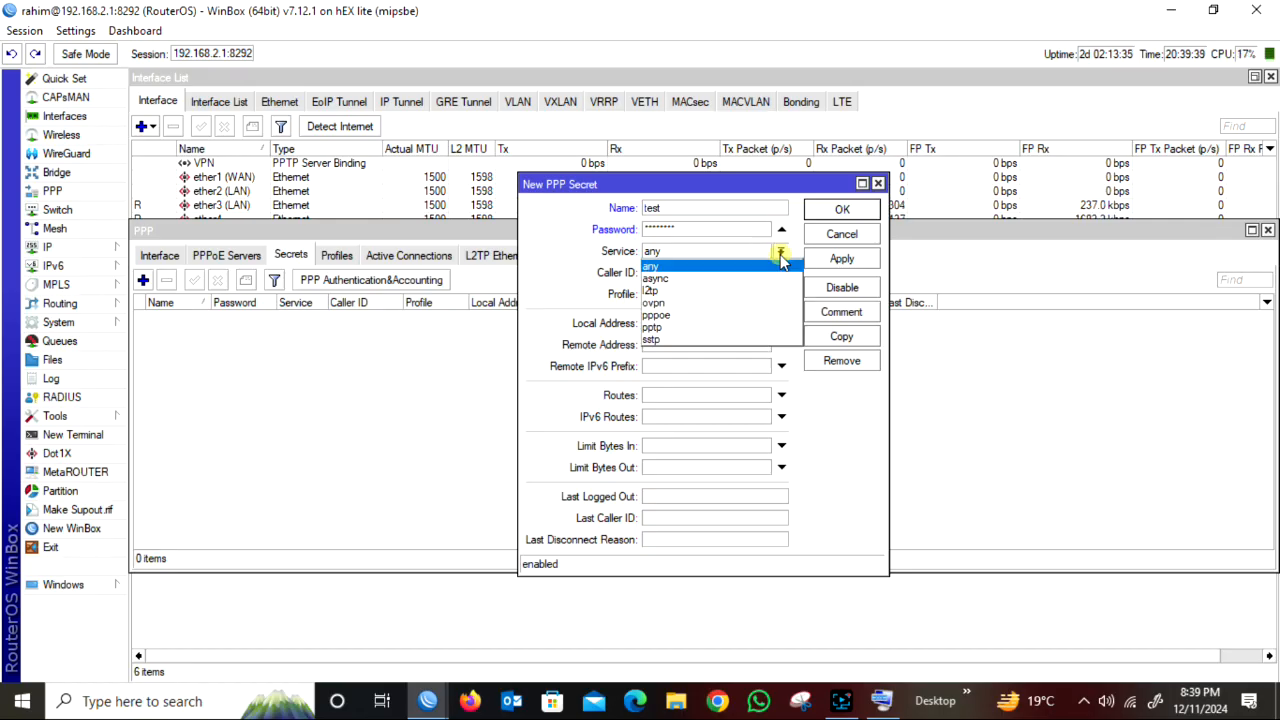
{"action": "left_click", "coordinate": [675, 330]}
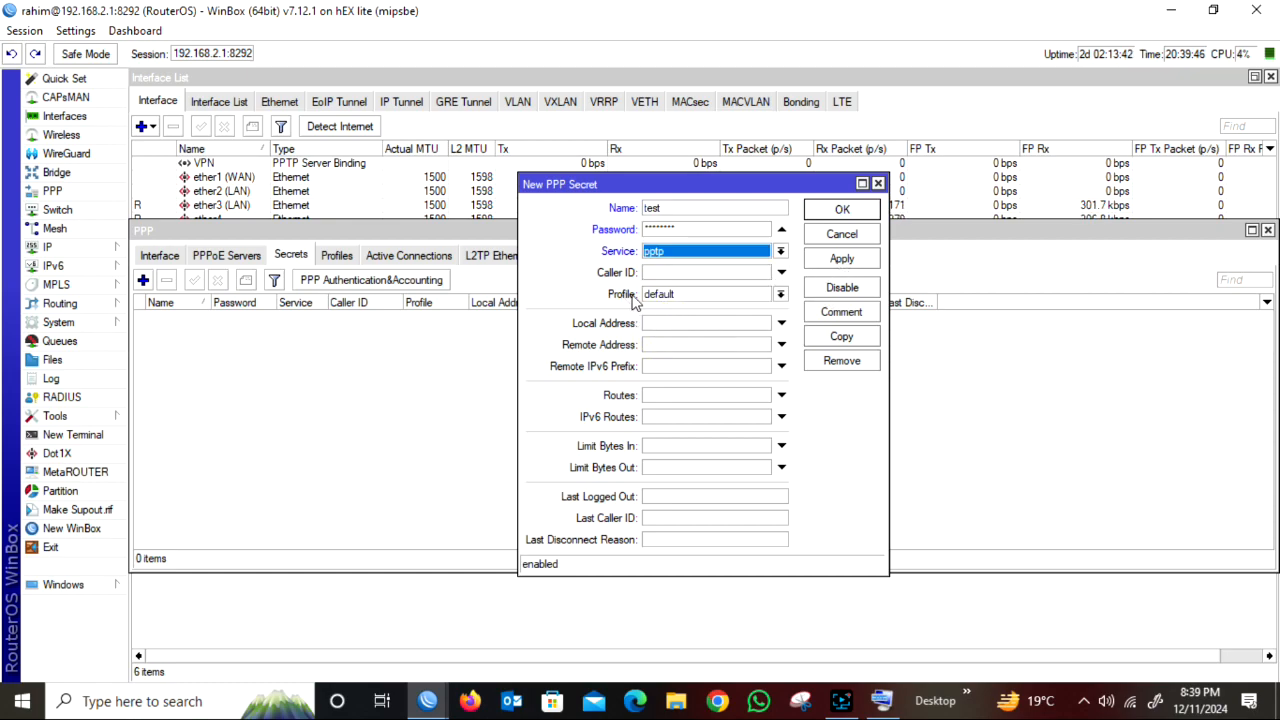
{"action": "left_click", "coordinate": [780, 294]}
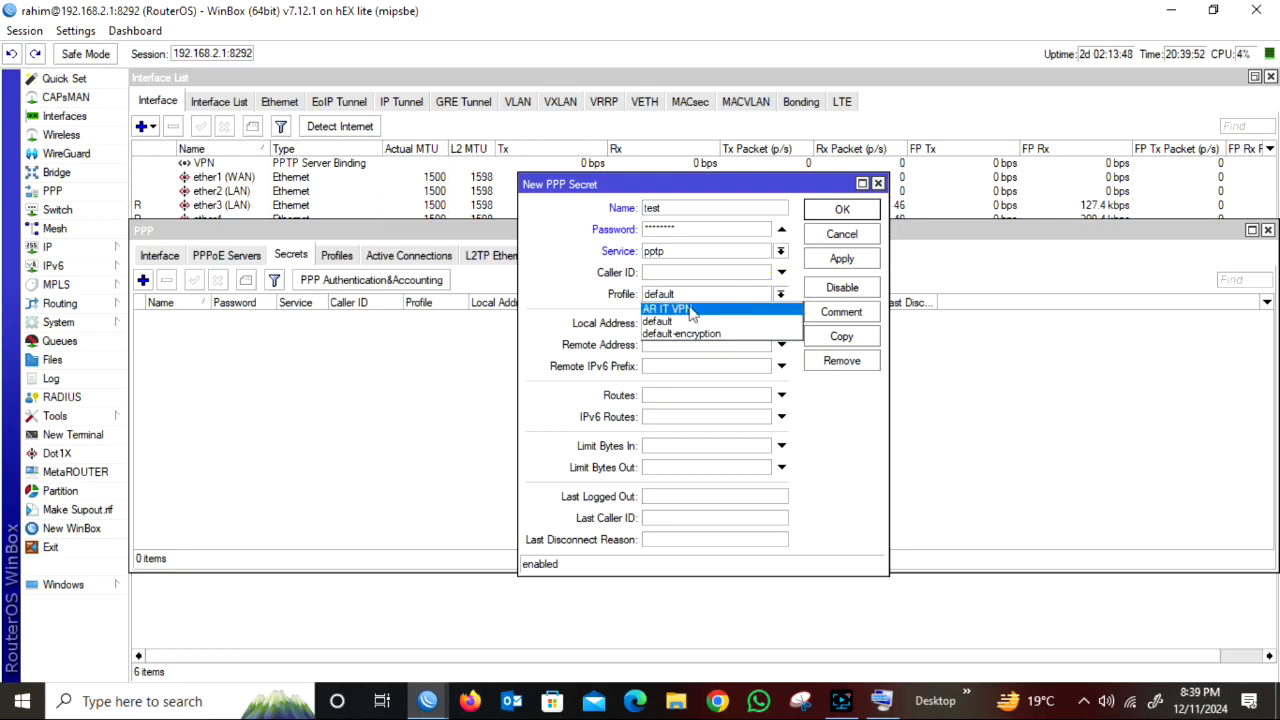
{"action": "left_click", "coordinate": [728, 310]}
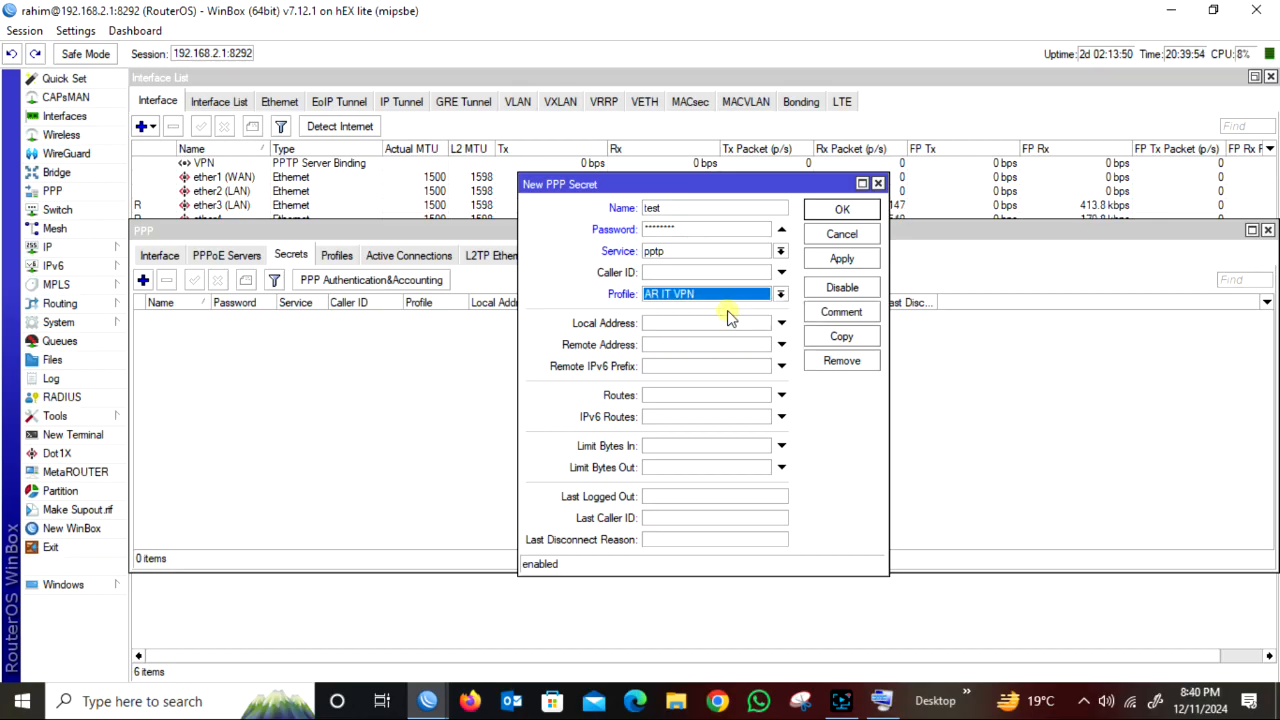
{"action": "left_click", "coordinate": [842, 256]}
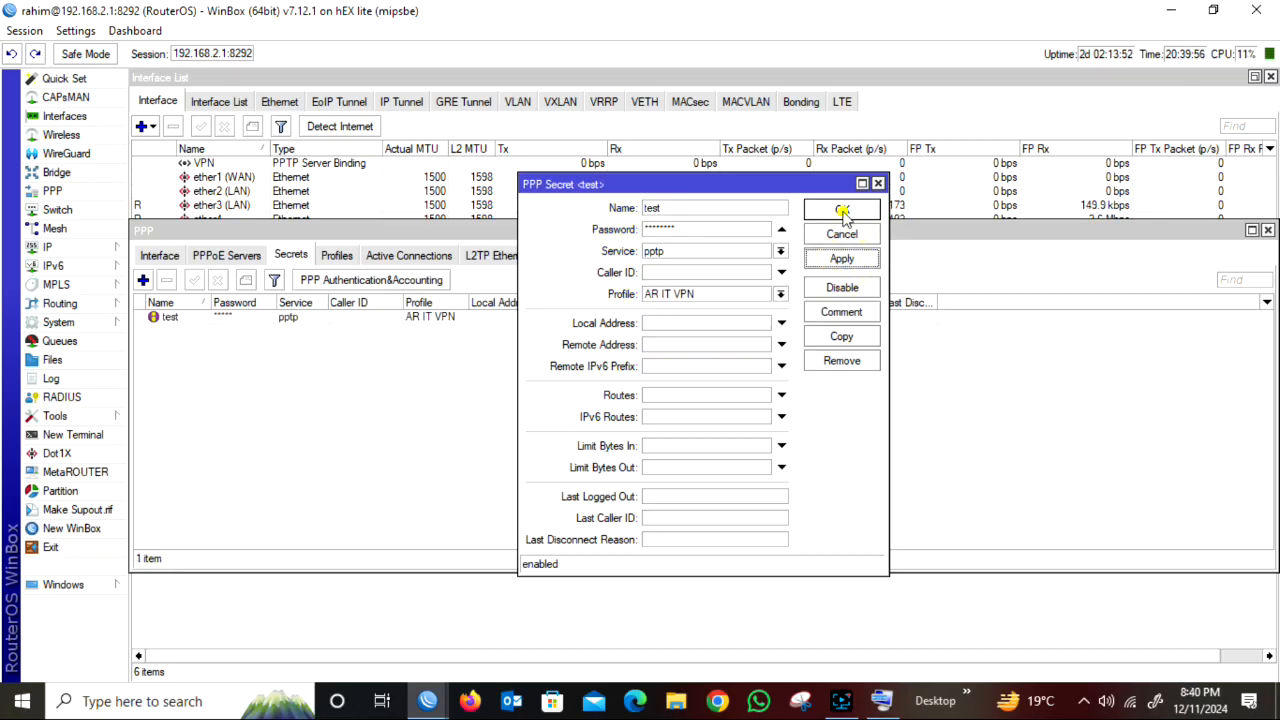
{"action": "left_click", "coordinate": [842, 209]}
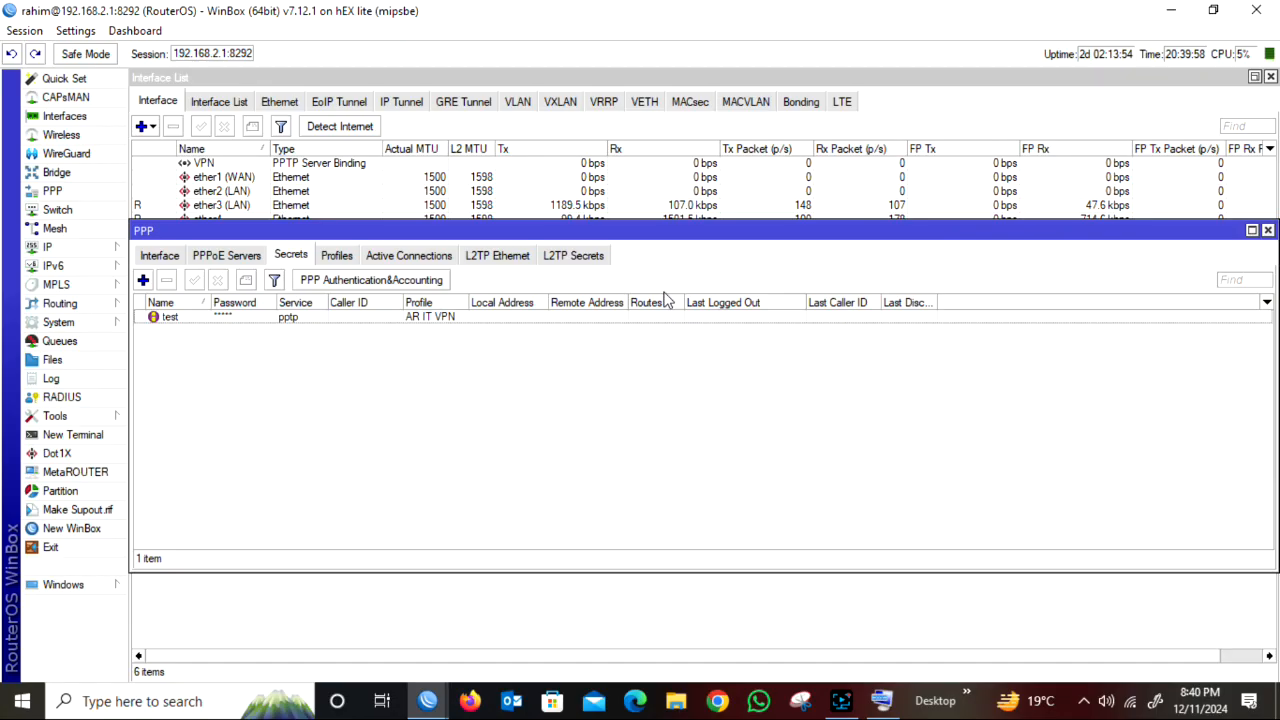